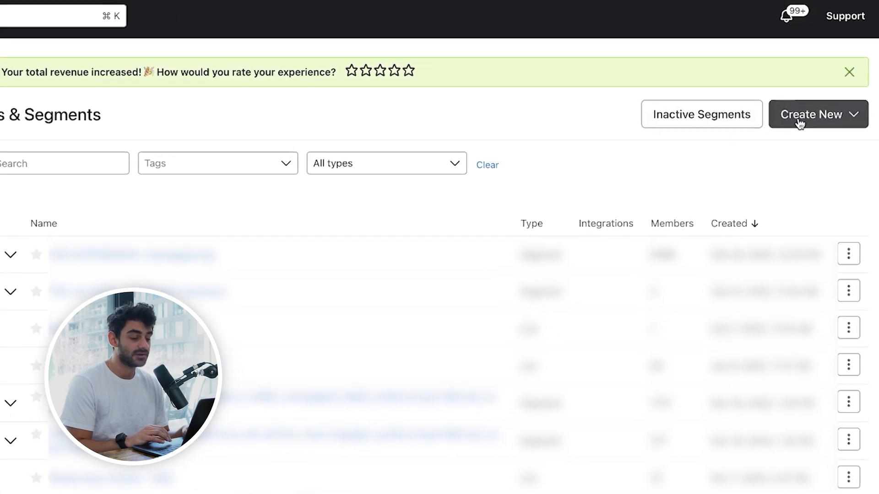
Step: Create a new list named Newsletter
click(800, 124)
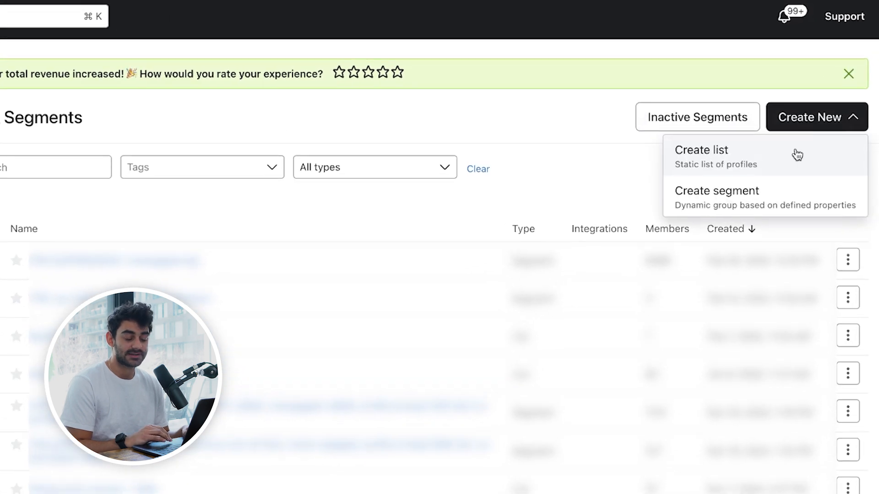
click(795, 153)
text(Ne)
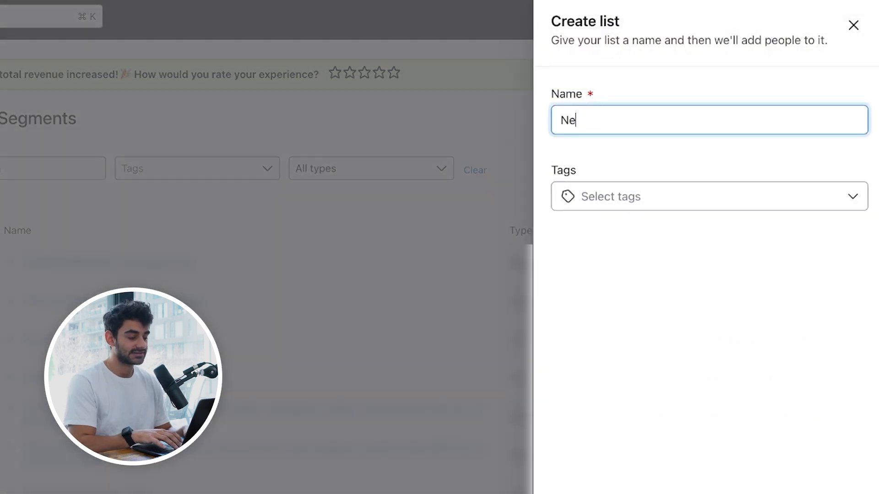
text(wsletter)
key(Return)
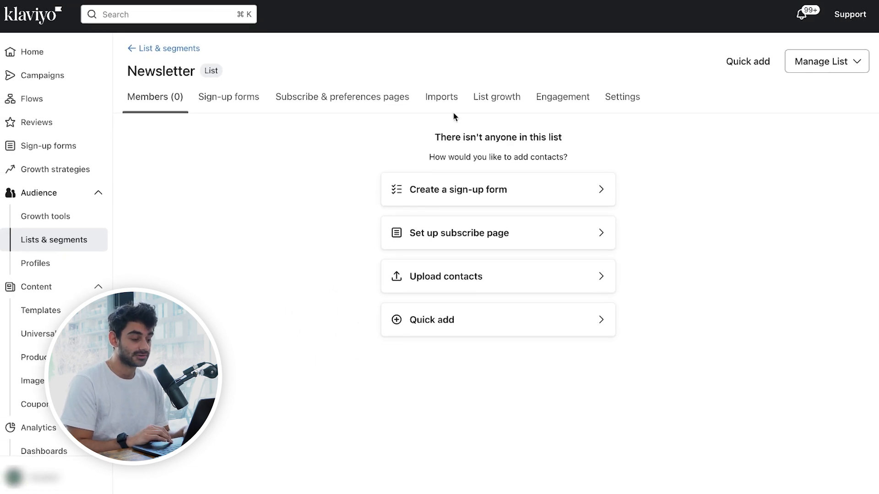
Step: Set the Newsletter list's opt-in process to Single opt-in in its consent settings and save
click(611, 97)
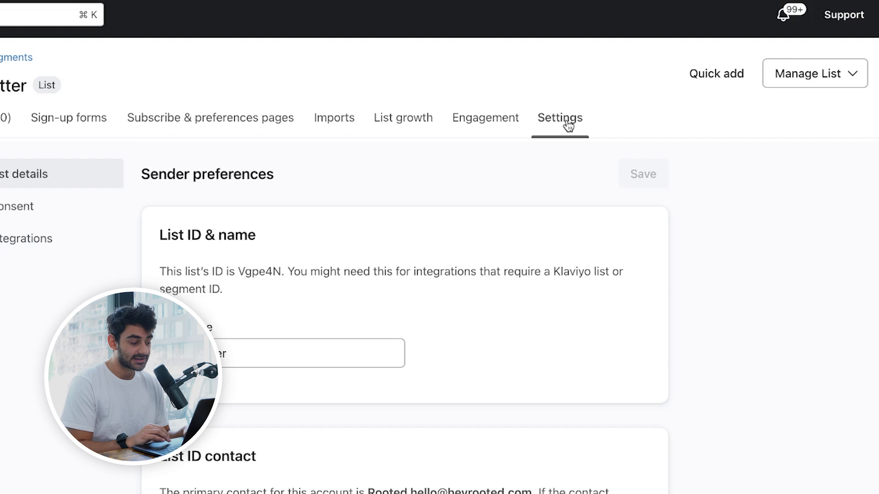
click(52, 204)
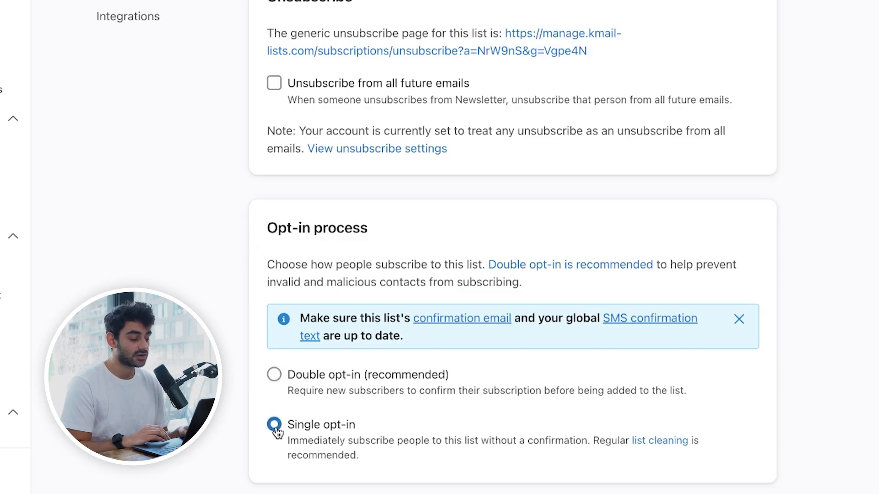
click(653, 57)
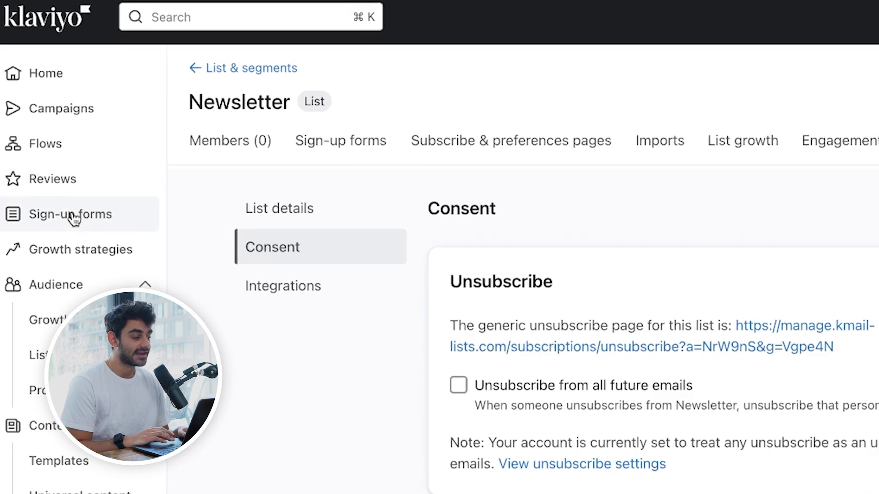
Step: Go to the sign-up forms and browse the template library for creating a new form
click(74, 217)
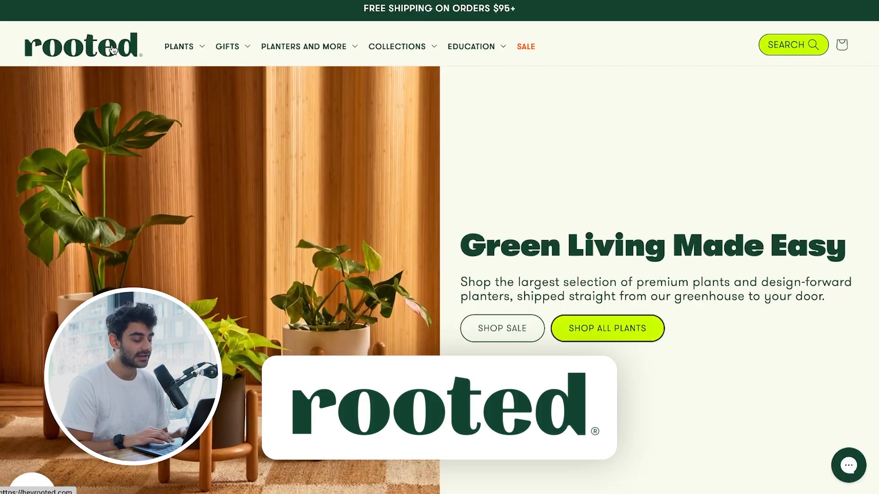
scroll(112, 51, down, 5)
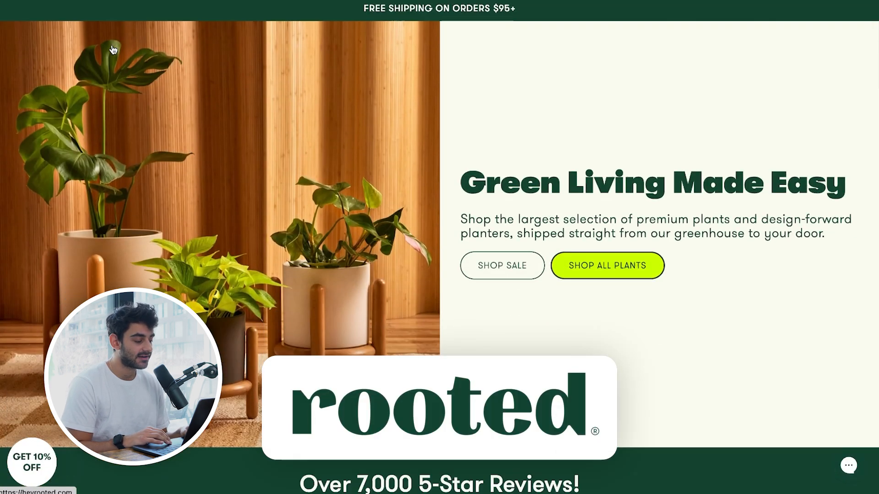
scroll(111, 50, down, 4)
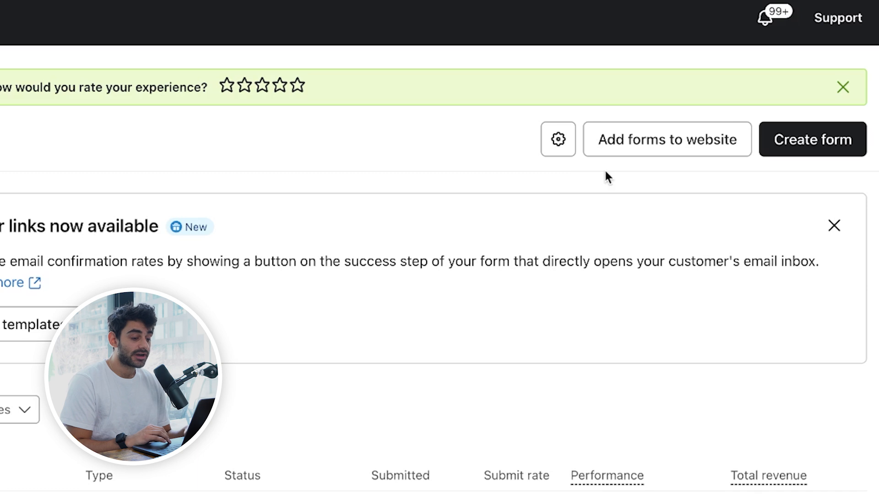
click(813, 135)
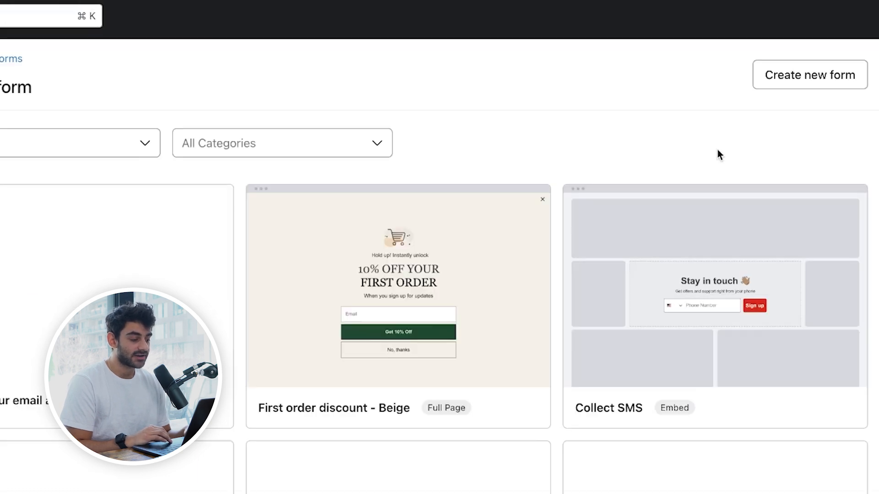
scroll(528, 239, down, 4)
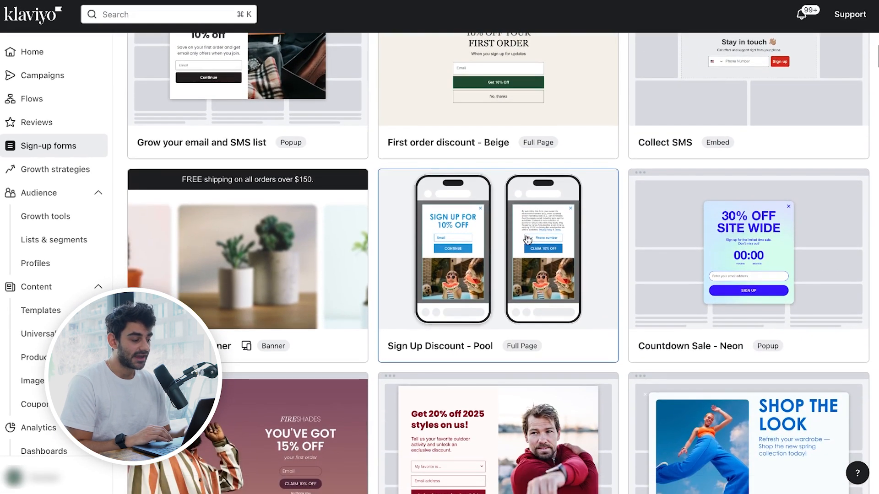
scroll(528, 240, down, 1)
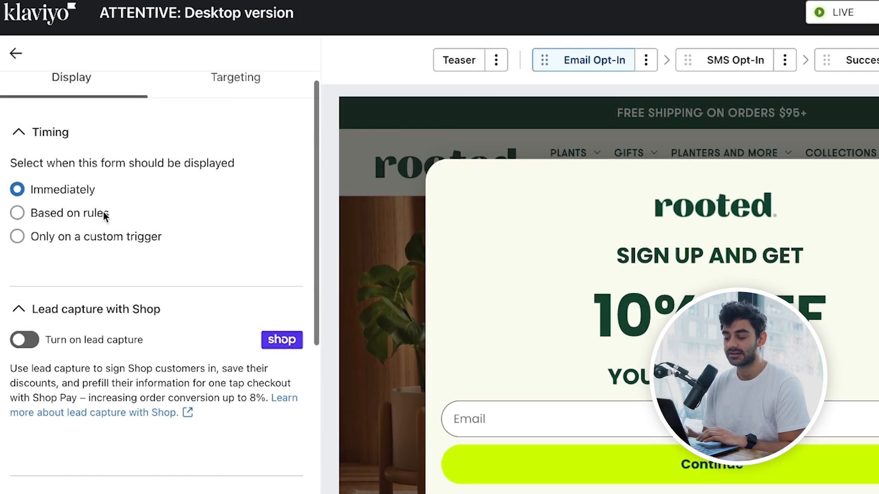
Step: Review the pop-up form's targeting settings, then check the Continue button's submit action and the list it submits to
click(200, 104)
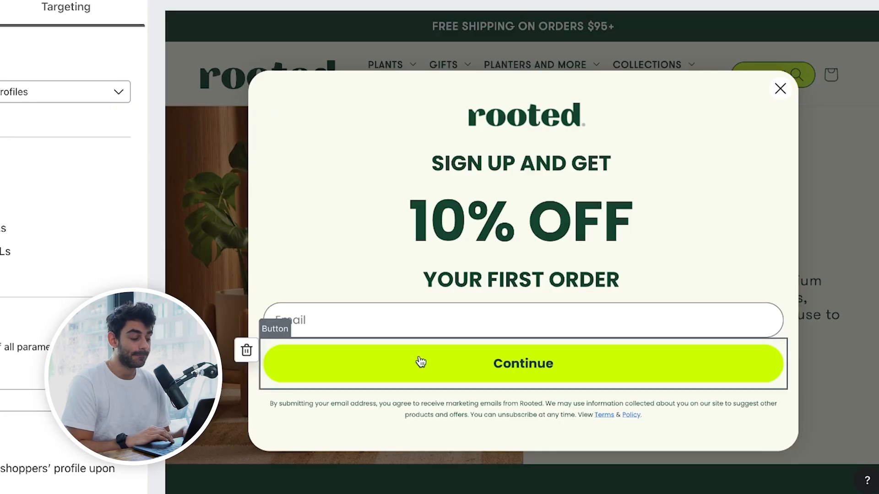
click(444, 362)
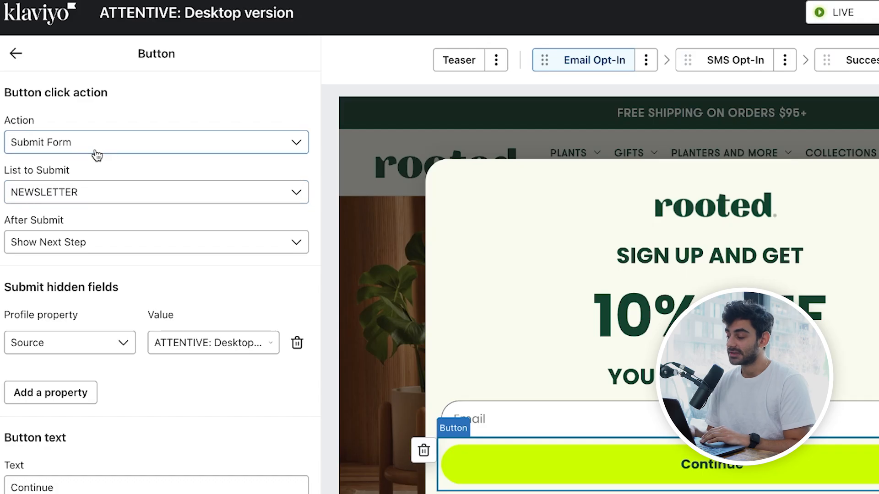
click(137, 152)
click(94, 111)
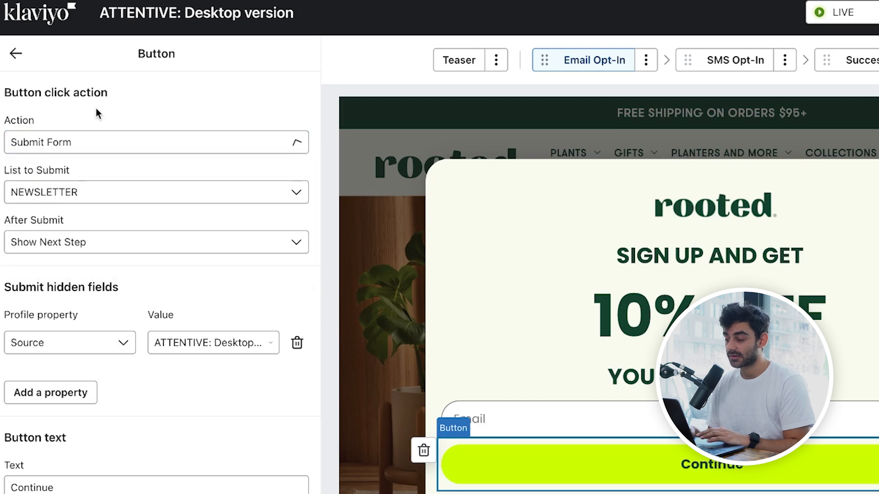
click(79, 193)
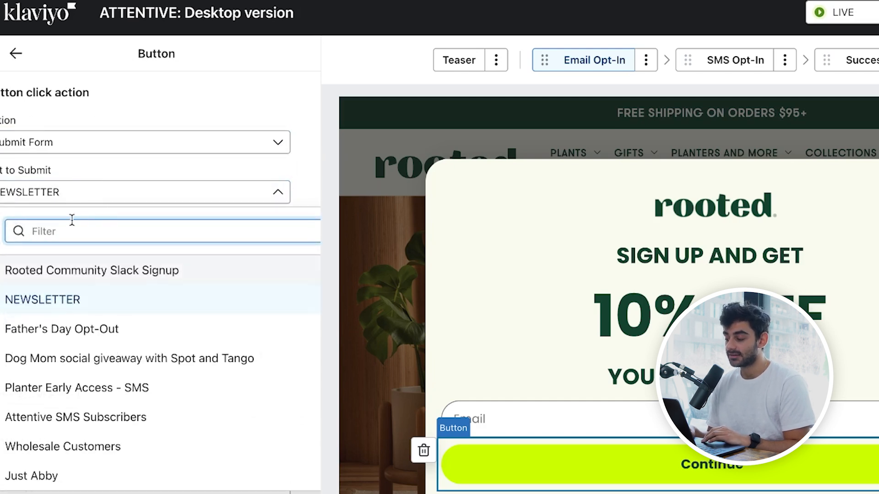
click(97, 108)
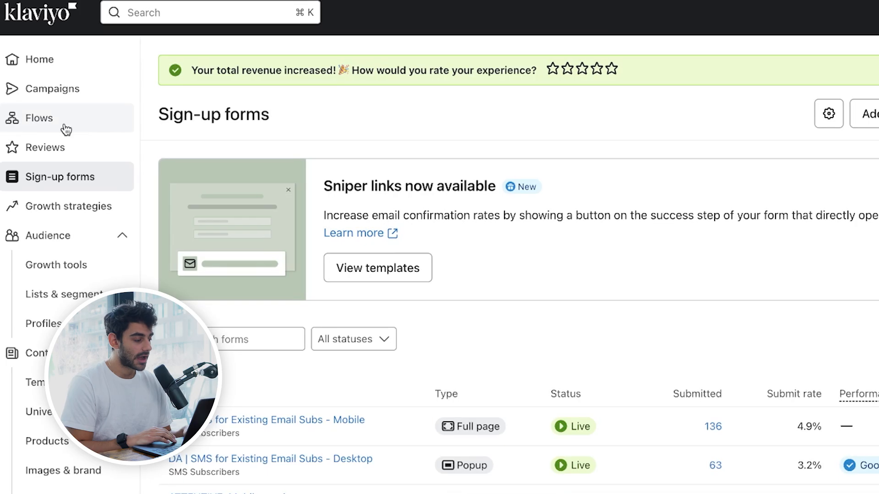
Step: Manually create a flow named Welcome Series that triggers when someone is added to the Newsletter list
click(64, 124)
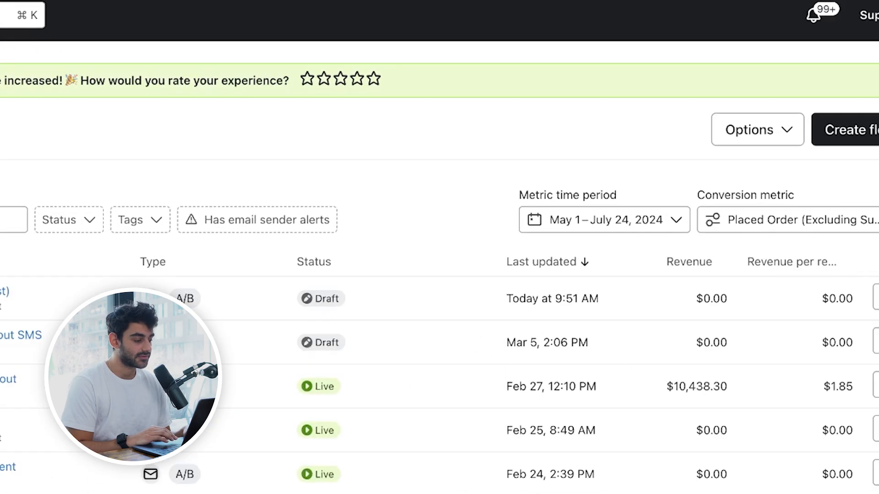
click(803, 136)
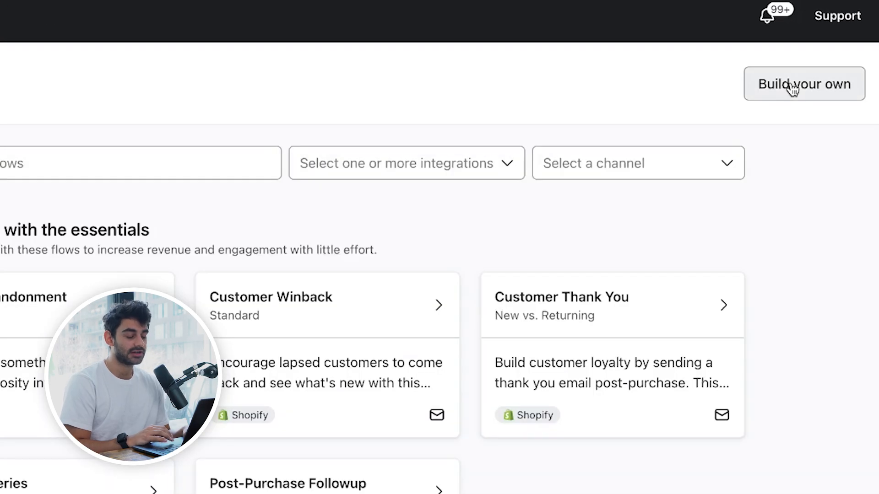
click(797, 89)
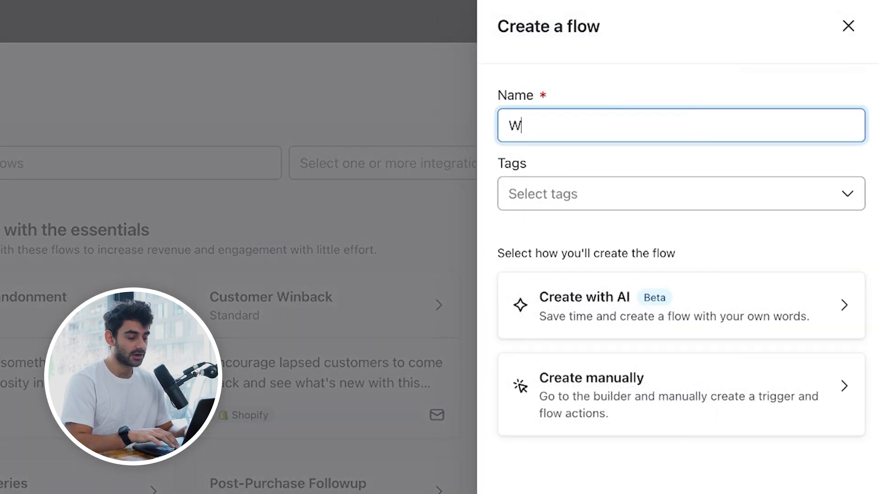
text(Welcome Series)
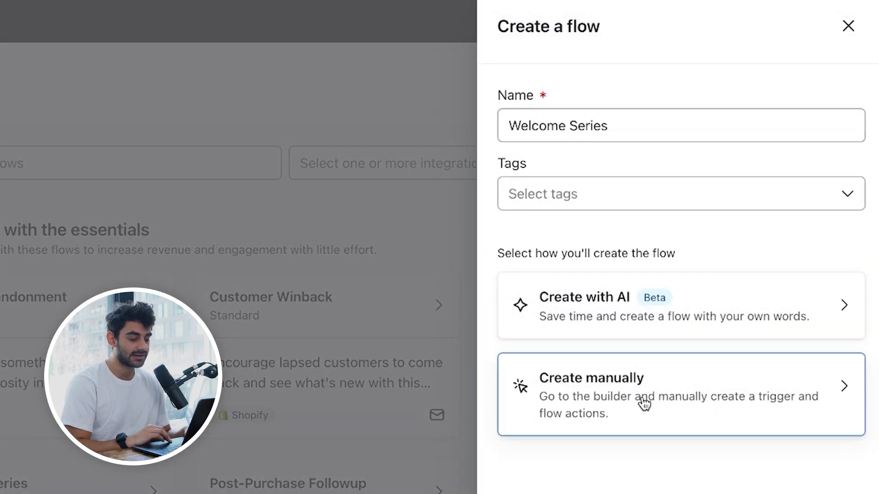
click(642, 397)
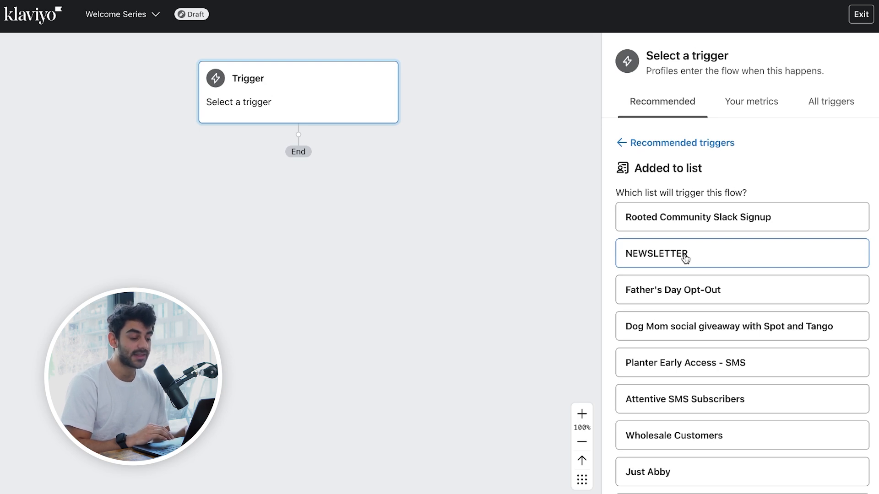
scroll(663, 273, down, 6)
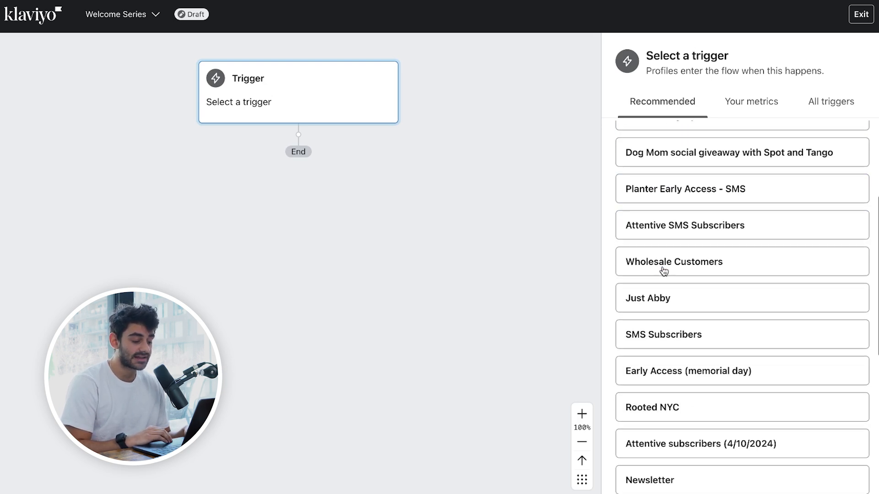
click(660, 370)
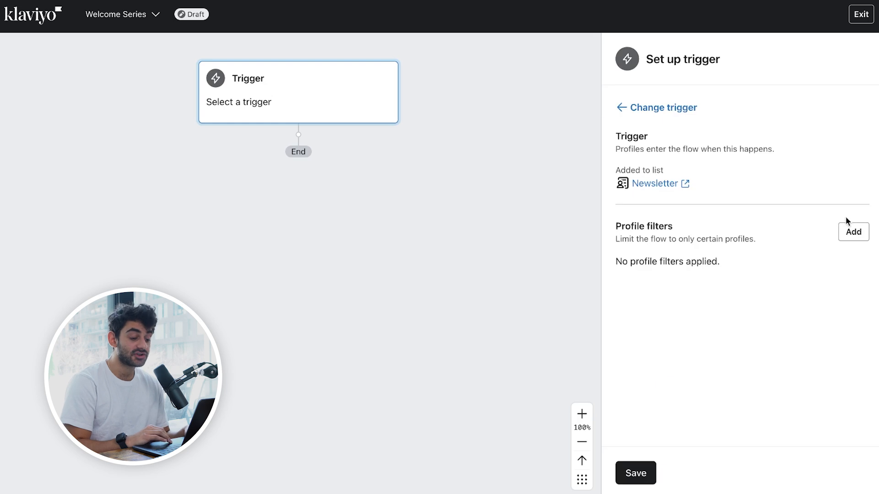
Step: Add a profile filter to the trigger based on what someone has done, using the Shopify Placed Order metric
click(854, 234)
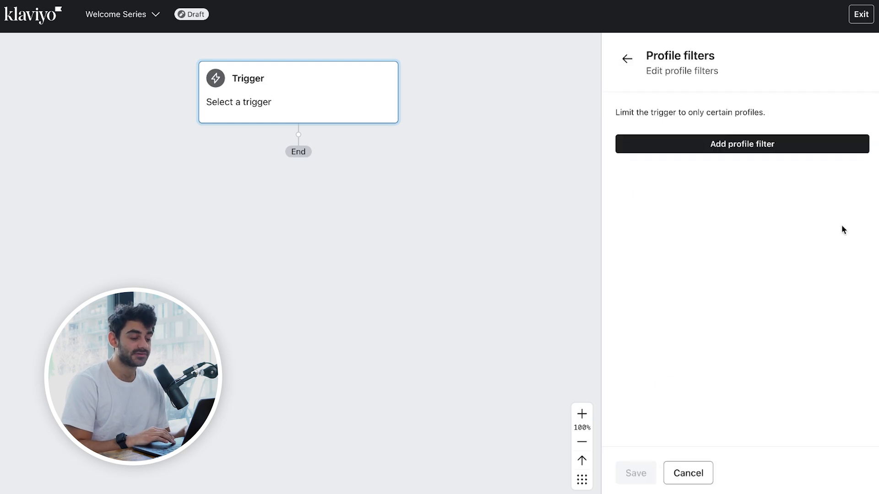
click(728, 148)
click(715, 151)
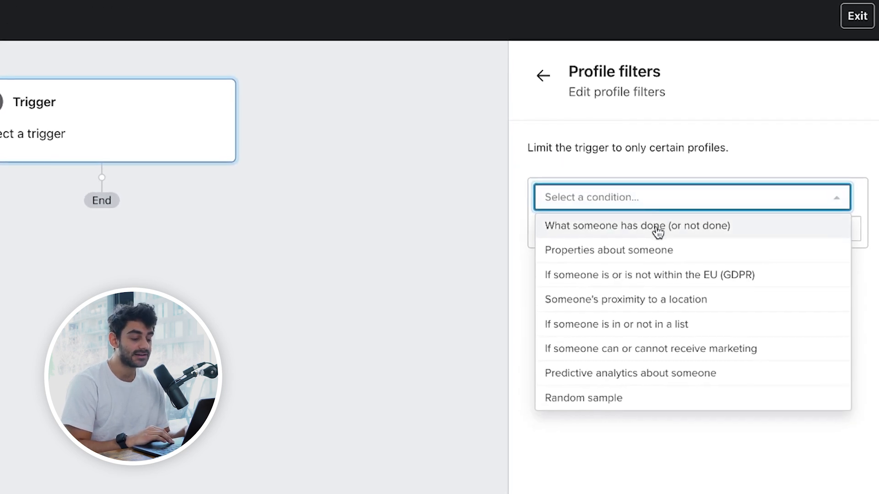
click(658, 231)
click(653, 237)
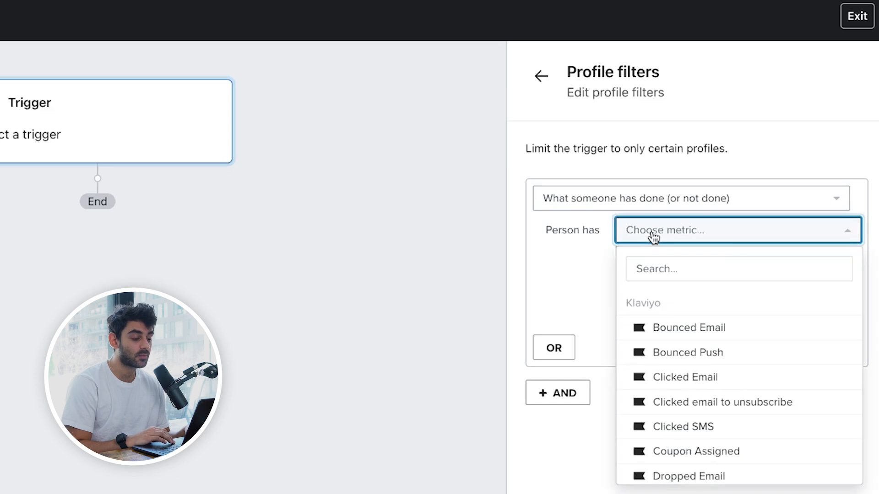
text(pla)
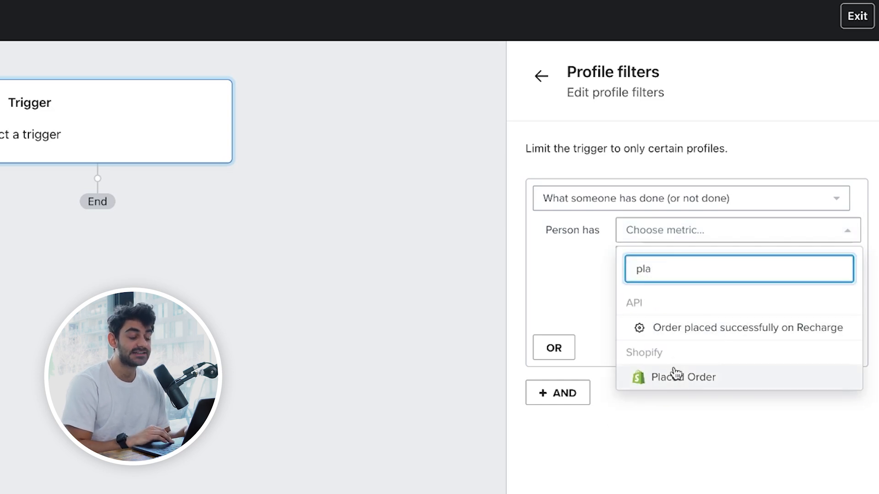
click(675, 376)
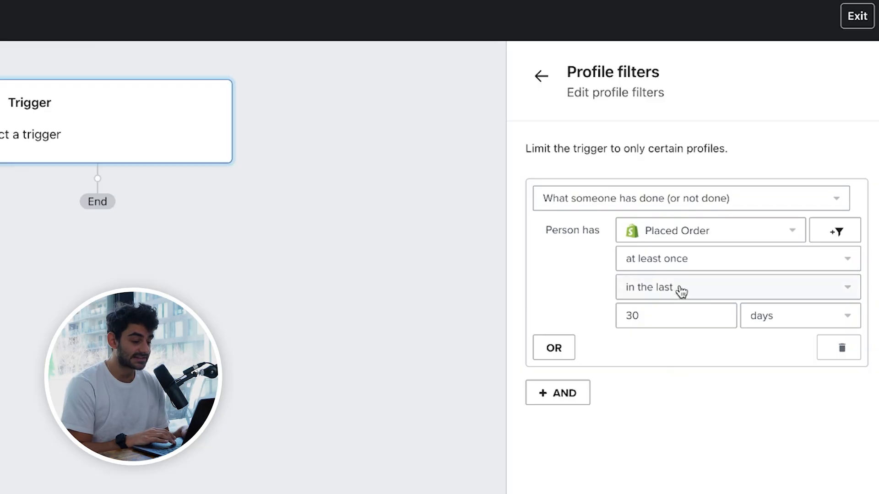
Step: Limit the Placed Order filter to zero times over all time
click(717, 259)
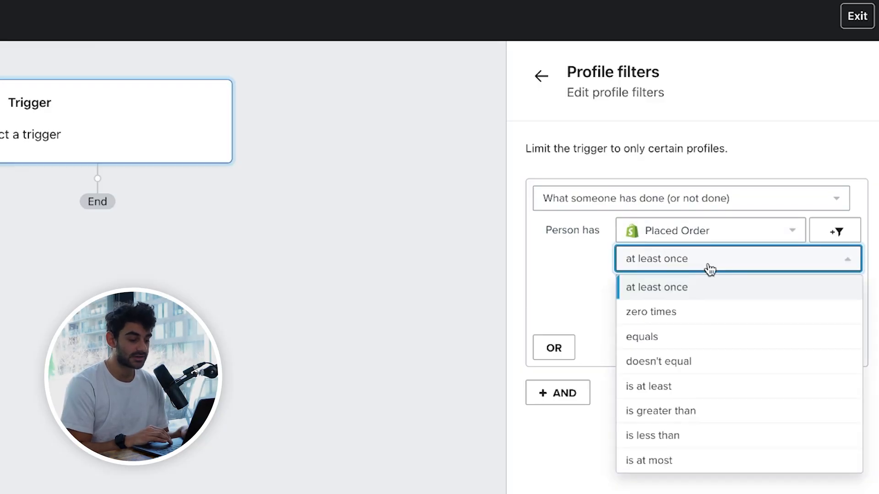
click(683, 313)
click(707, 298)
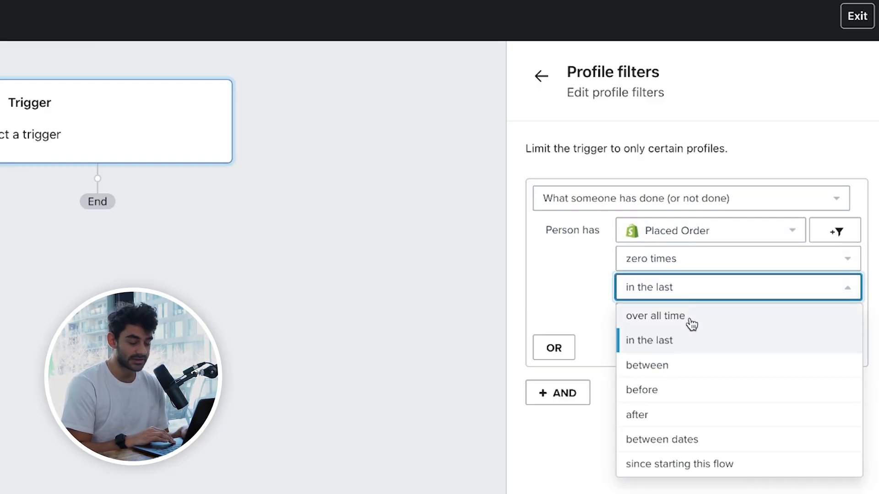
click(662, 467)
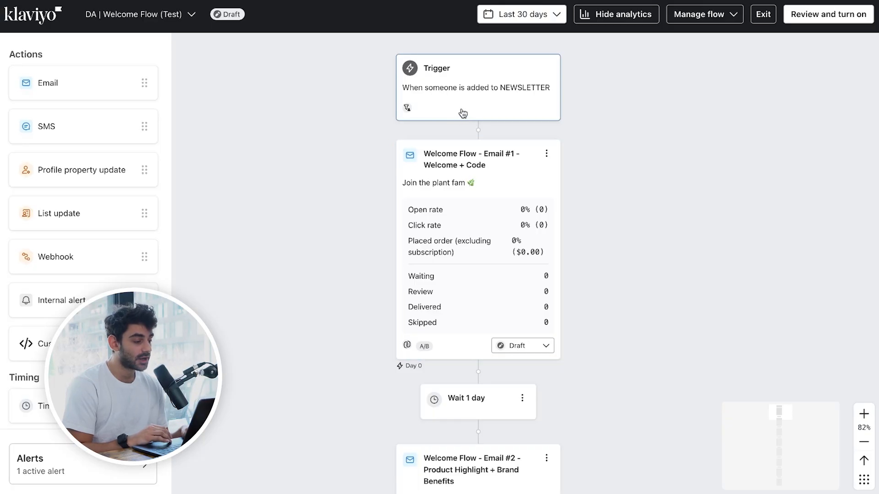
Step: Examine the trigger, profile filter, emails and wait steps of the DA | Welcome Flow (Test) flow
click(459, 113)
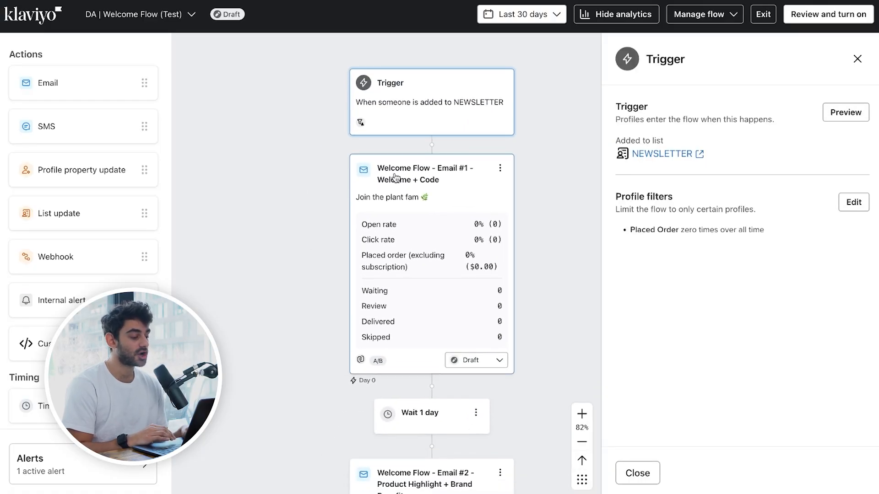
scroll(348, 176, down, 3)
scroll(357, 172, down, 5)
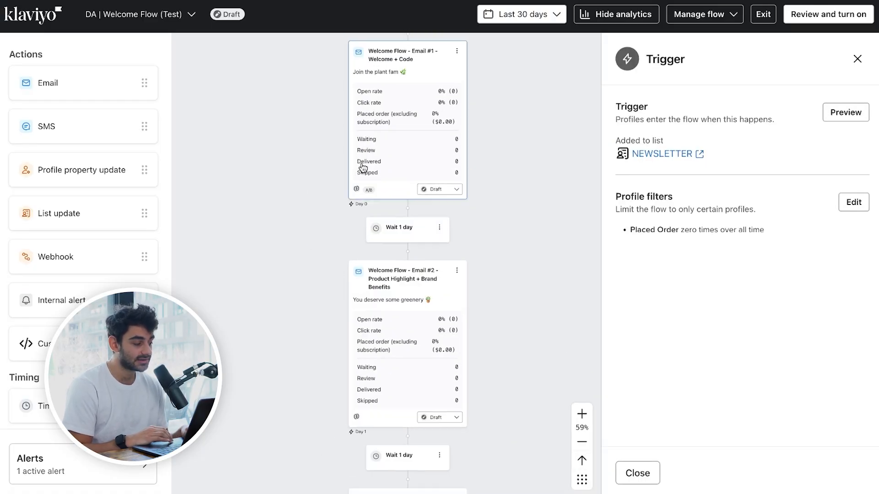
scroll(398, 306, down, 1)
scroll(404, 367, down, 1)
scroll(412, 179, up, 2)
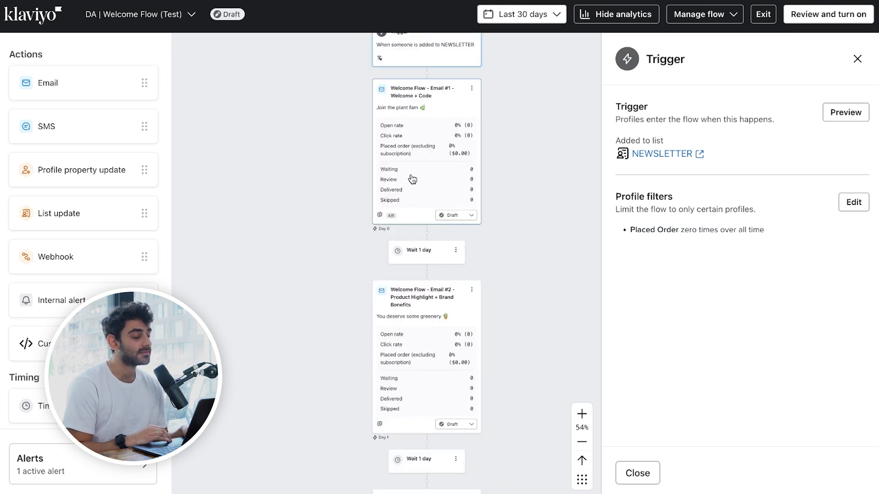
scroll(415, 160, up, 1)
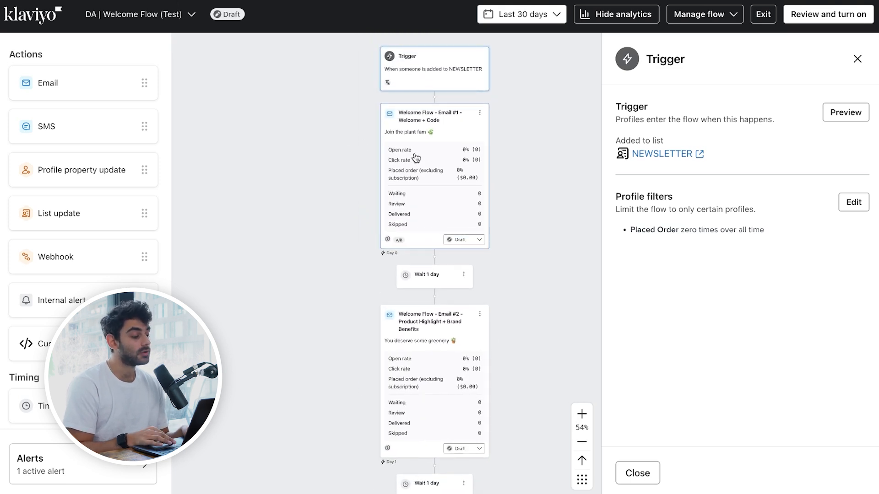
Step: Review the sequence of emails in the flow, from Welcome + Code to Us vs. Them, and the delays between them
scroll(415, 158, up, 1)
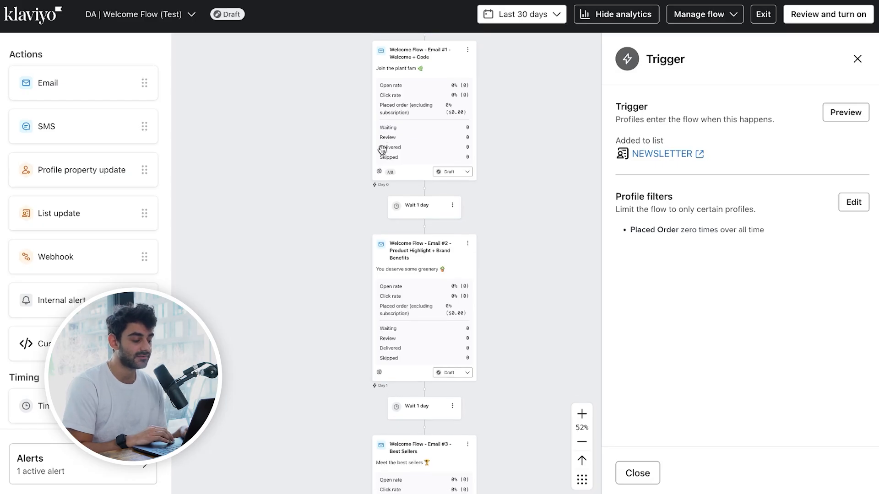
scroll(382, 150, down, 1)
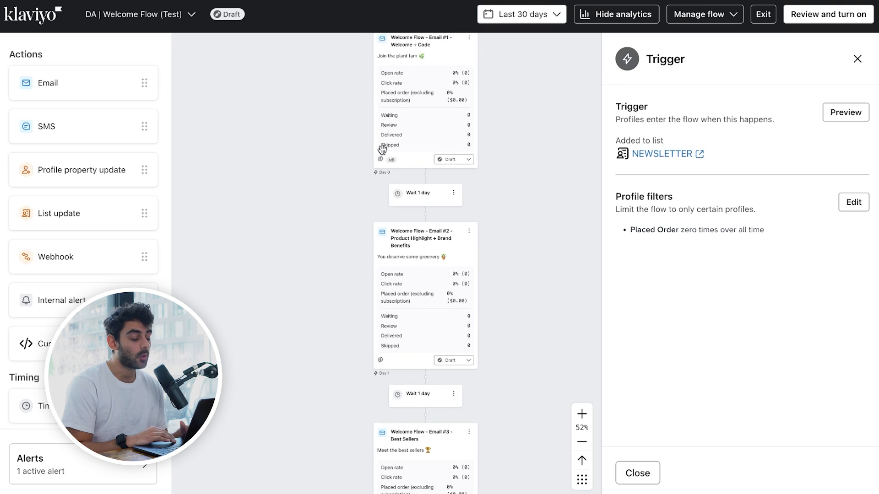
scroll(416, 304, down, 7)
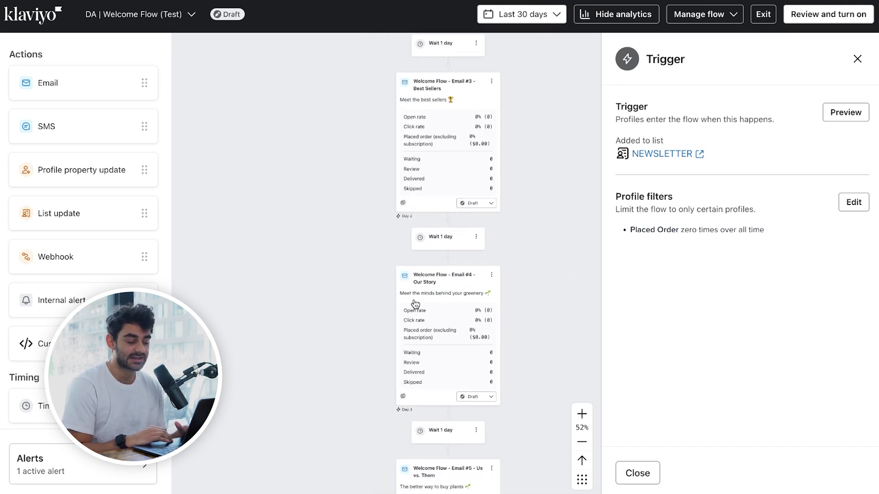
scroll(415, 304, down, 2)
scroll(416, 304, up, 2)
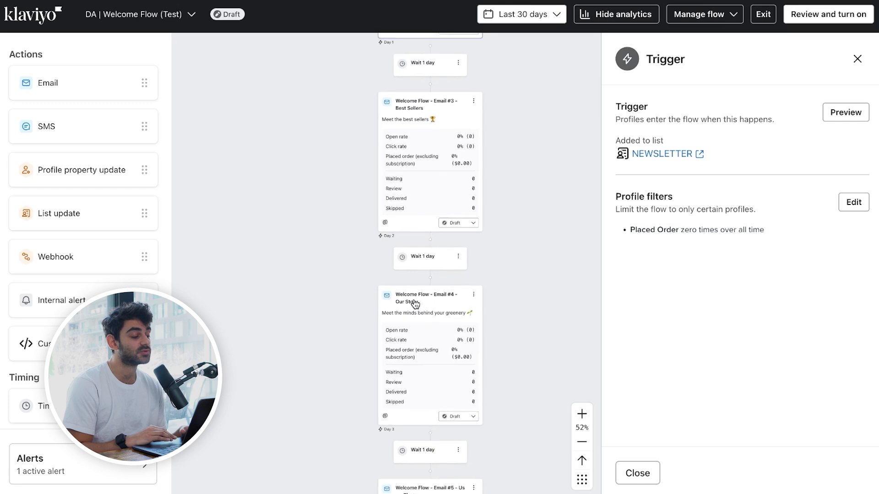
scroll(415, 304, up, 3)
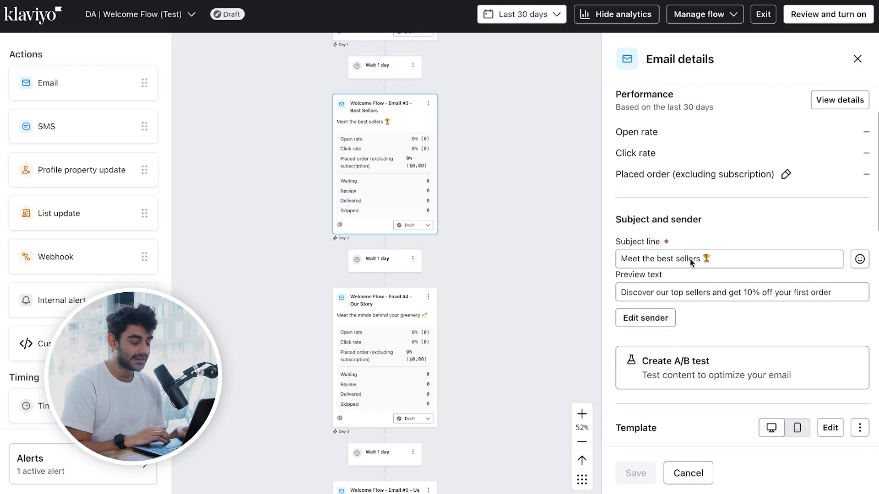
Step: Examine the Smart Sending and UTM tracking settings in the details of Email #3 - Best Sellers
scroll(667, 255, down, 10)
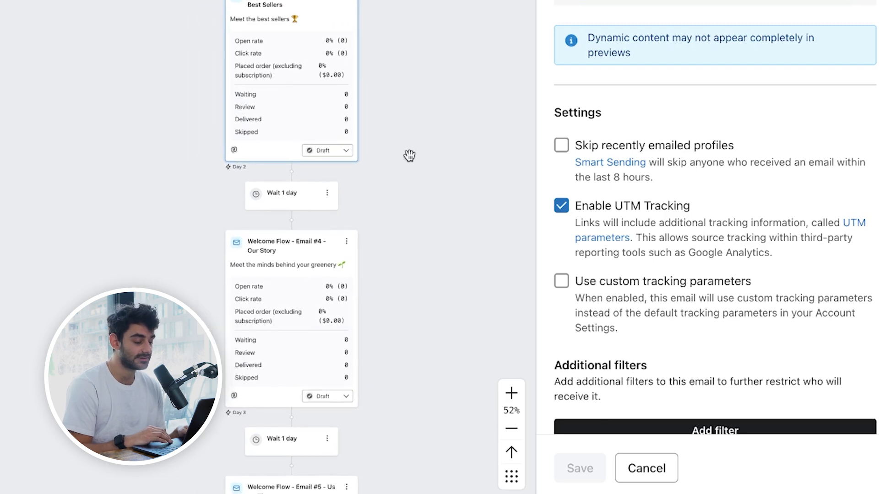
scroll(451, 151, down, 1)
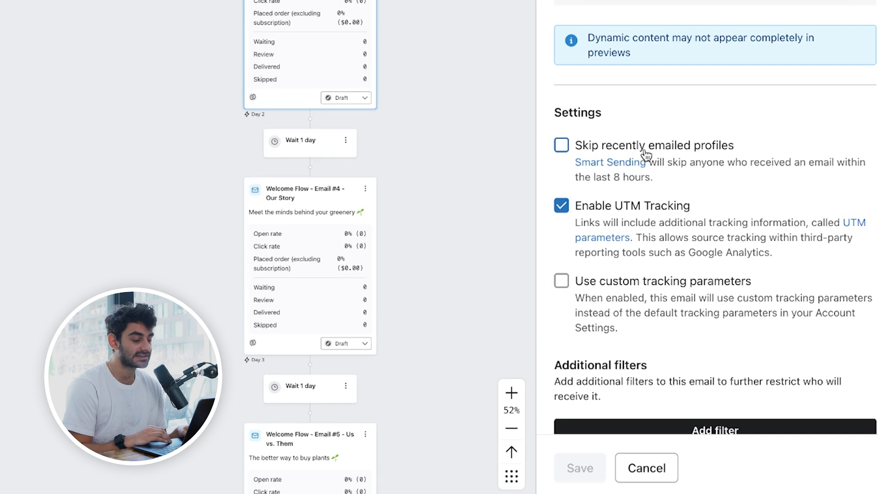
scroll(665, 147, down, 1)
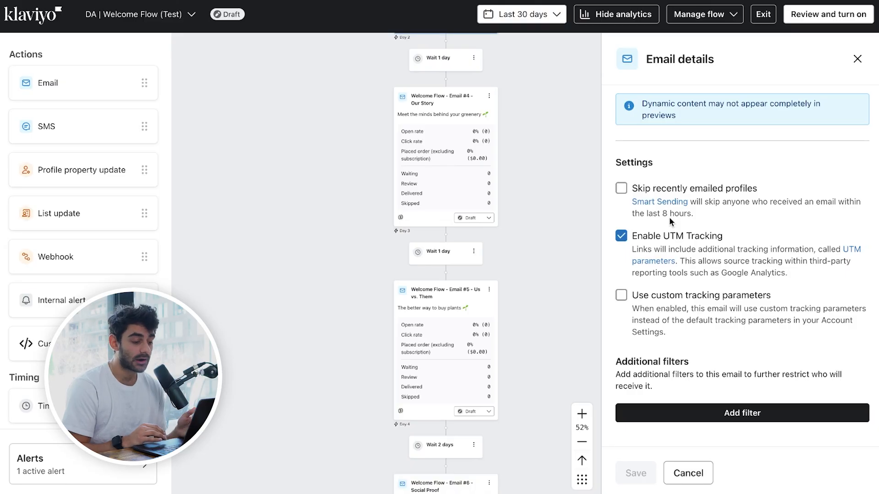
scroll(455, 166, down, 1)
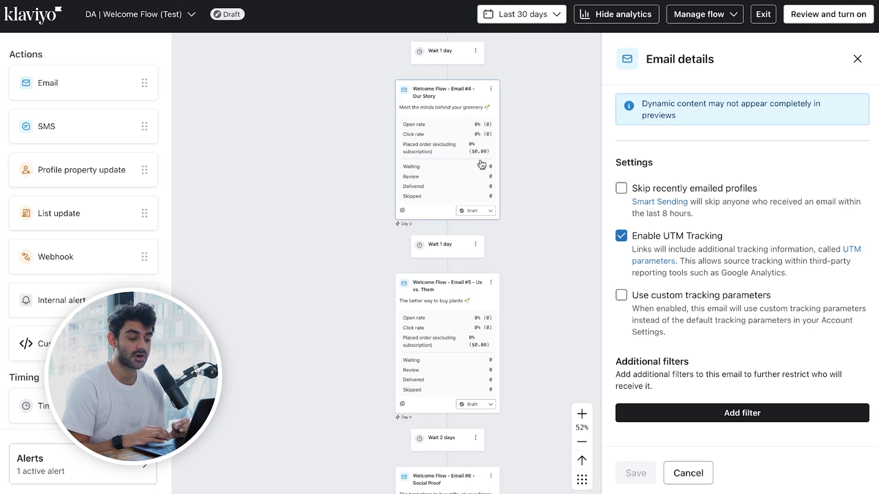
scroll(481, 165, down, 1)
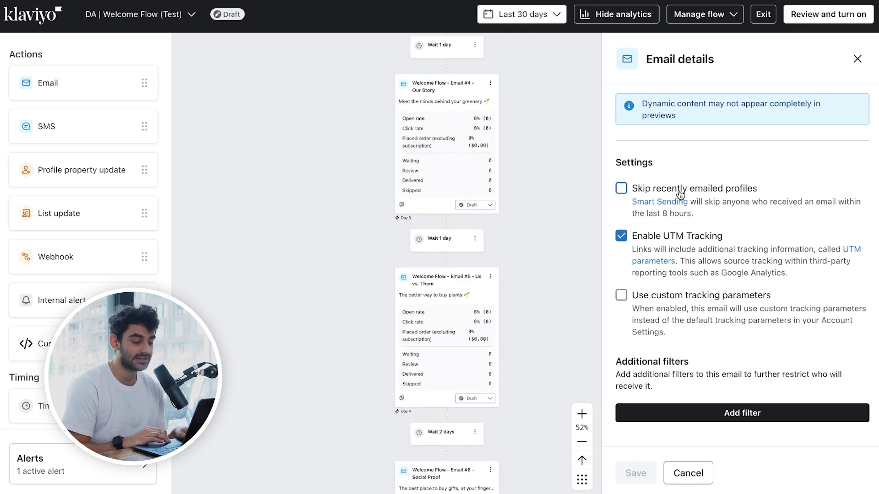
scroll(490, 197, down, 1)
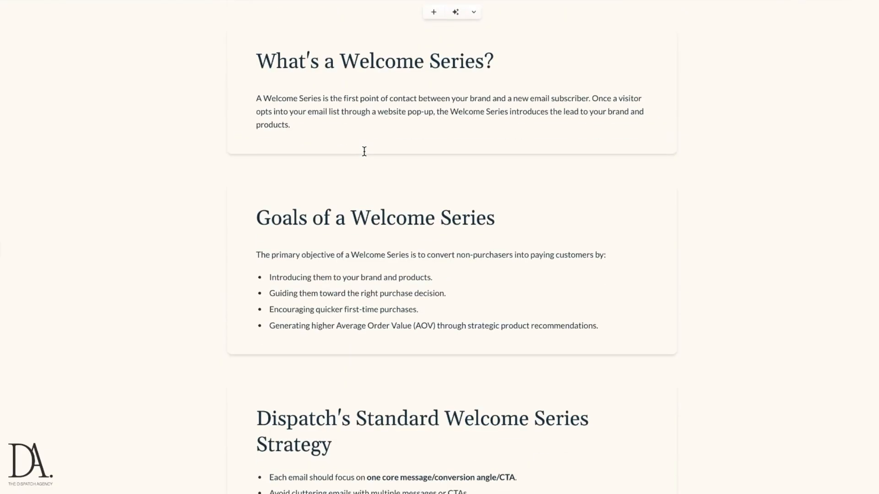
Step: Read through the welcome series guide, checking each email's goal, objection handled, checklist and example designs
scroll(363, 151, down, 10)
scroll(364, 152, down, 20)
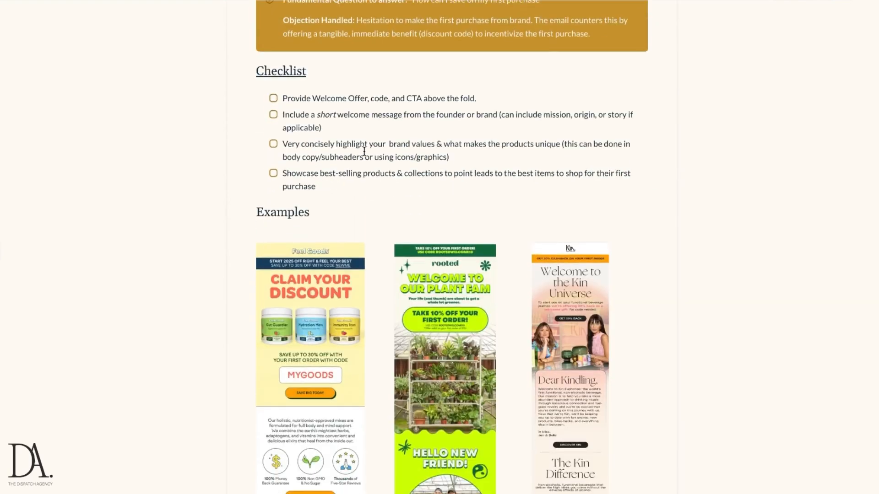
scroll(363, 151, down, 15)
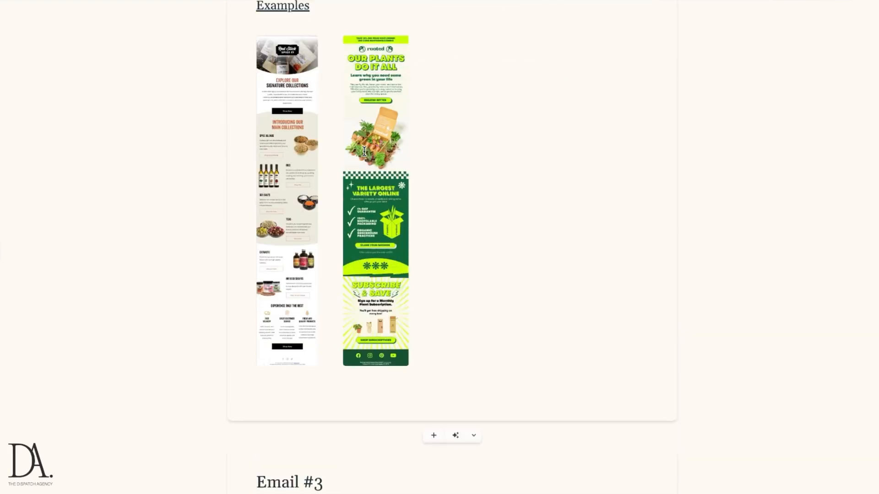
scroll(364, 152, down, 20)
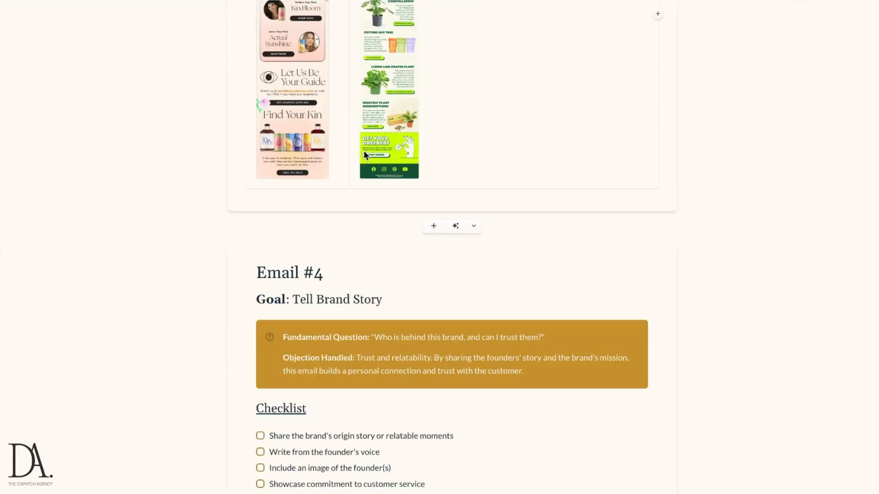
scroll(364, 152, down, 2)
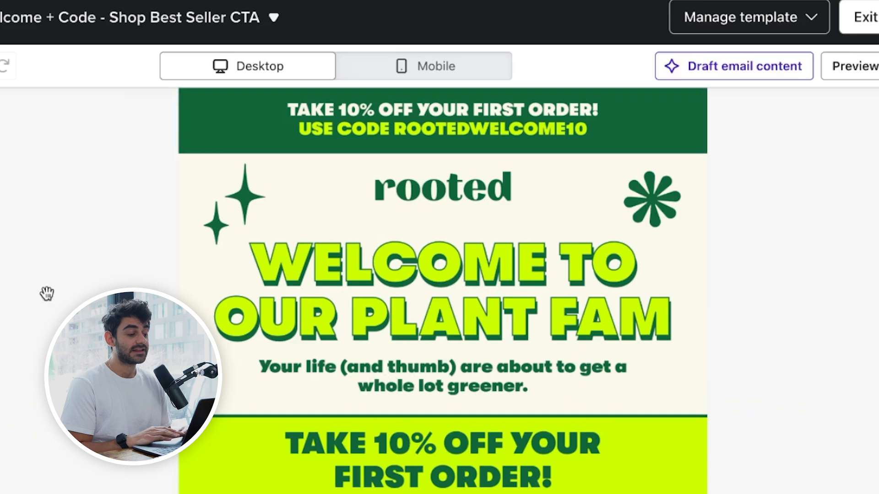
Step: Examine the top of the Welcome + Code email template, including the discount banner, headline, offer terms, hero image and call-to-action button
scroll(340, 176, down, 1)
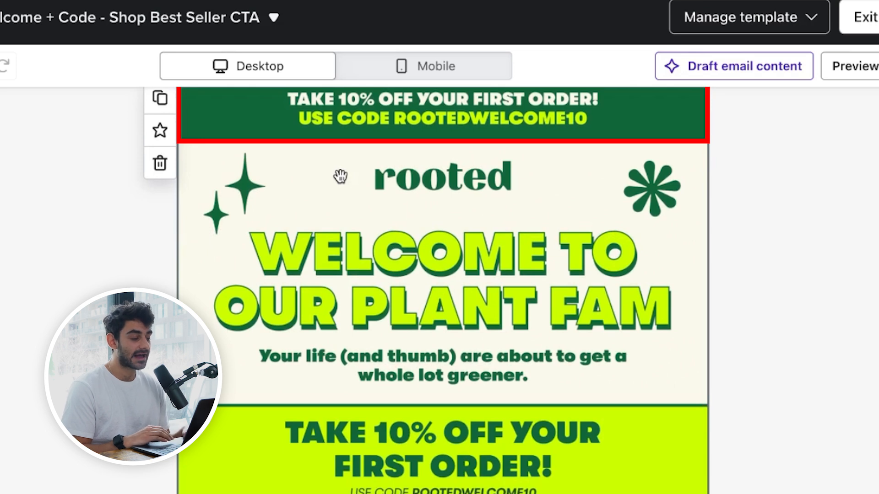
scroll(340, 176, up, 1)
scroll(343, 140, down, 1)
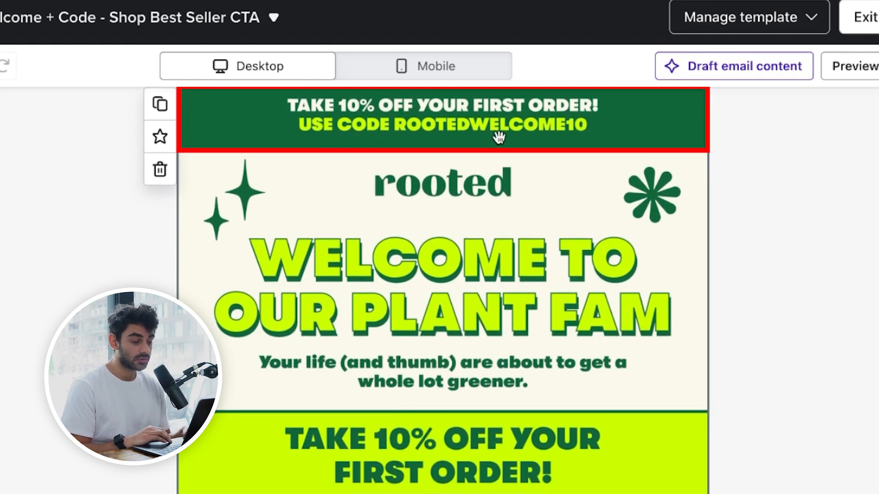
scroll(365, 198, down, 5)
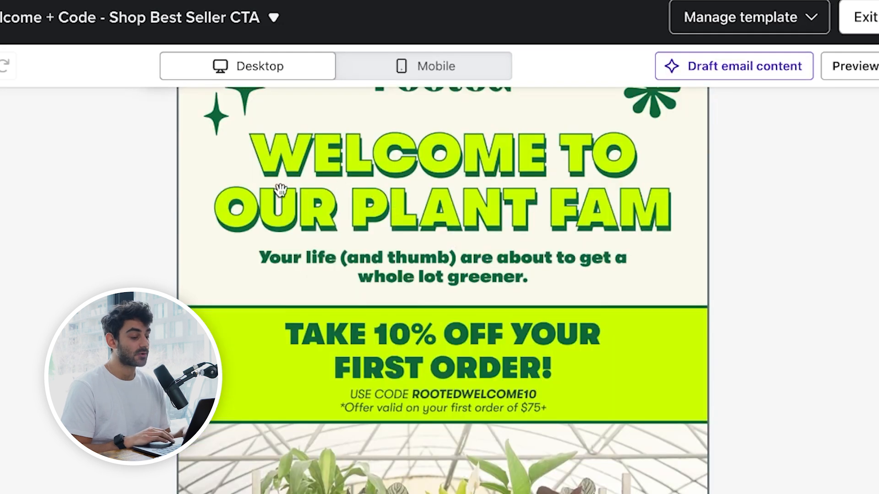
scroll(391, 323, down, 8)
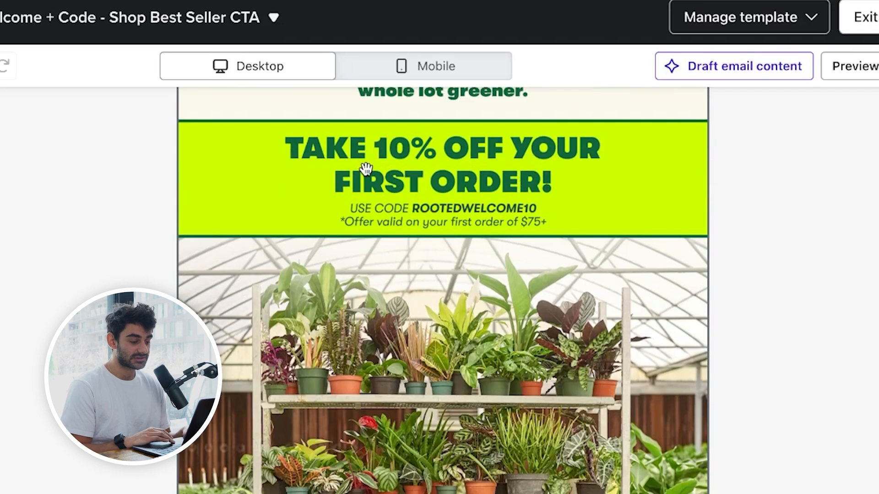
scroll(478, 195, down, 1)
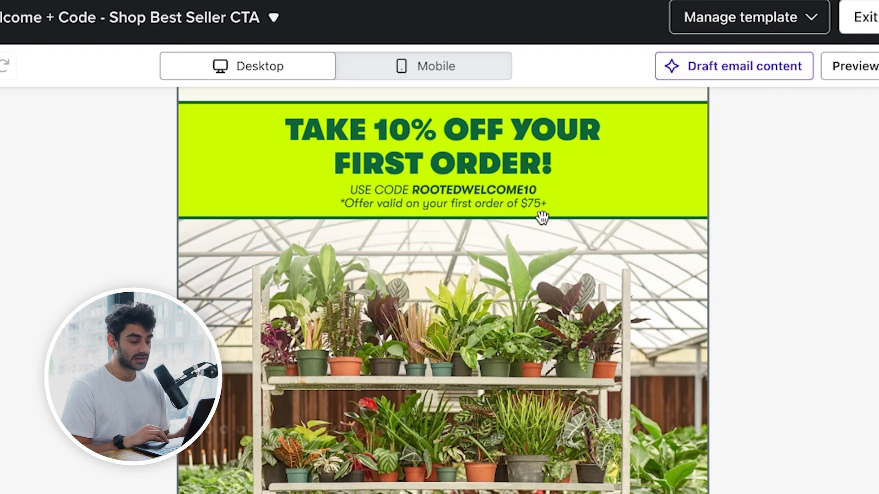
scroll(510, 207, down, 3)
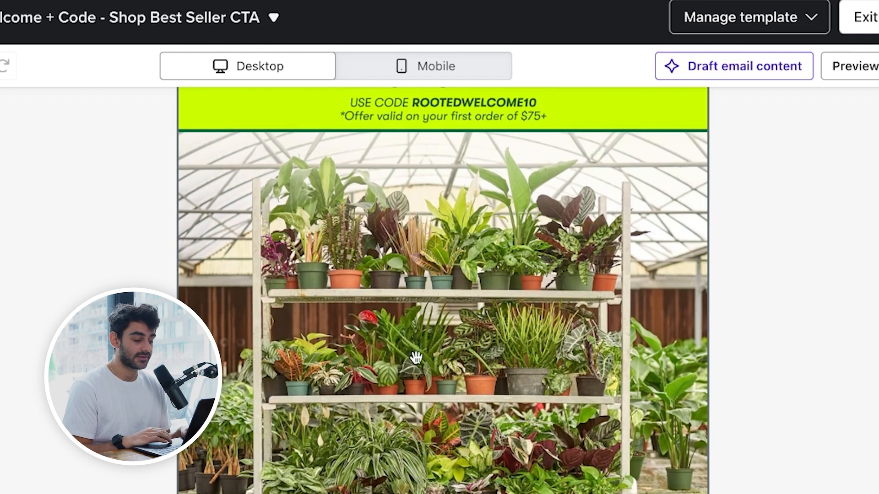
scroll(462, 348, down, 1)
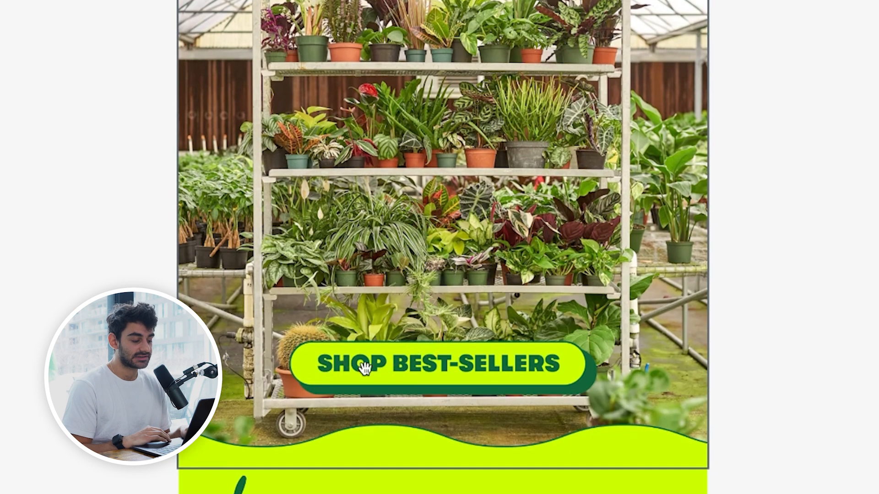
scroll(443, 346, down, 1)
scroll(444, 337, up, 4)
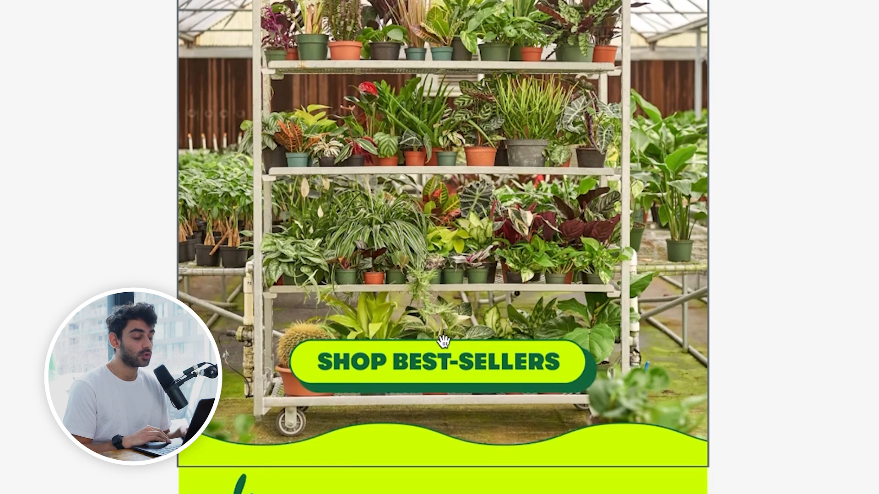
Step: Examine the founders' welcome message, its Explore the Greenhouse button and the Meet the Best Sellers section of the email
scroll(439, 329, down, 10)
scroll(393, 298, down, 5)
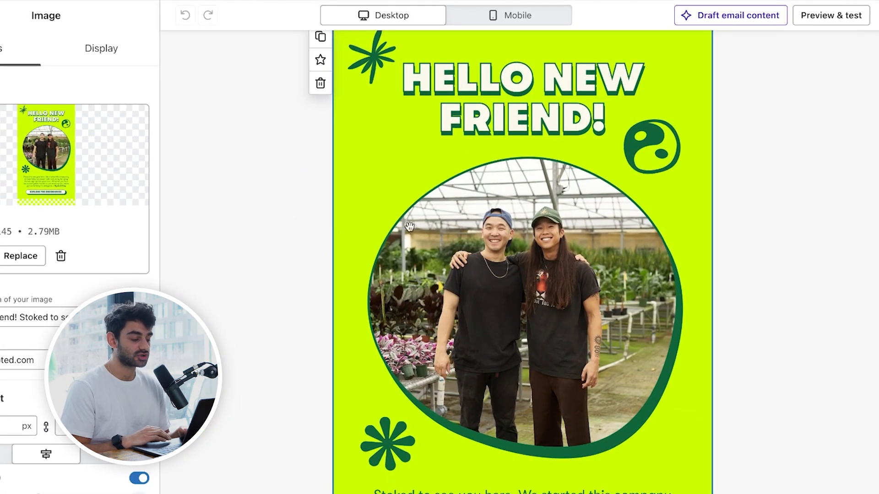
scroll(480, 227, down, 5)
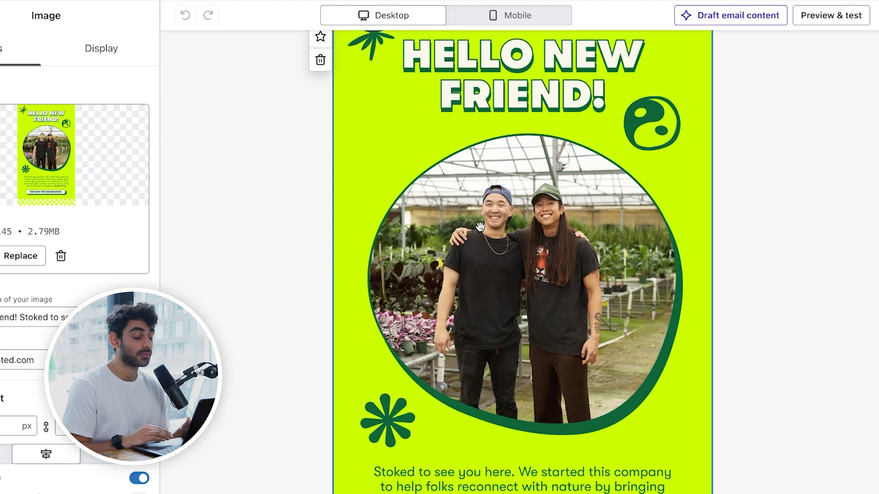
scroll(479, 226, down, 1)
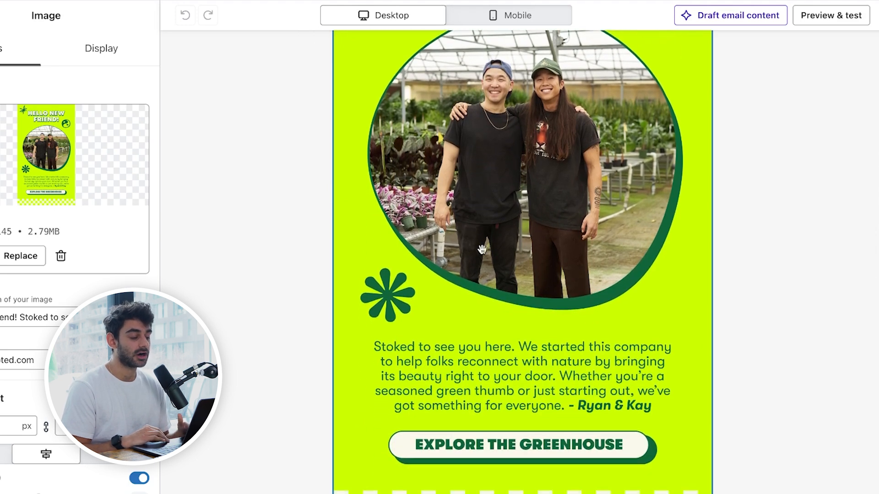
click(319, 199)
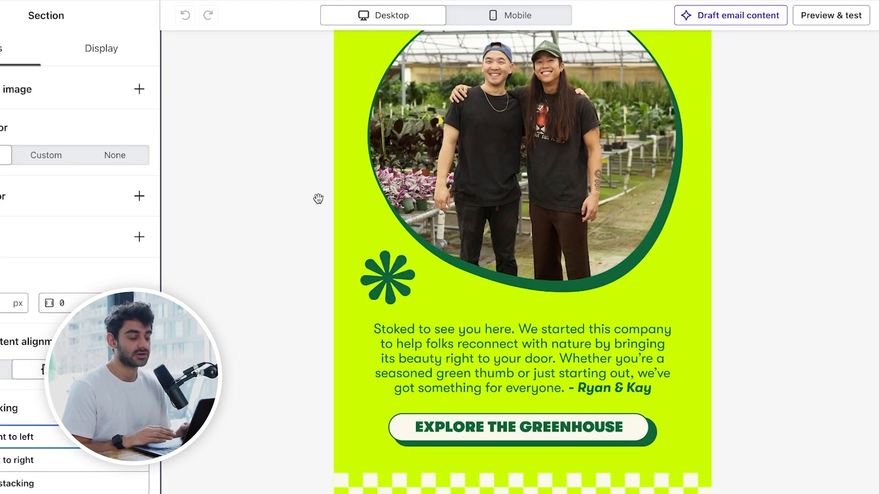
scroll(389, 213, down, 1)
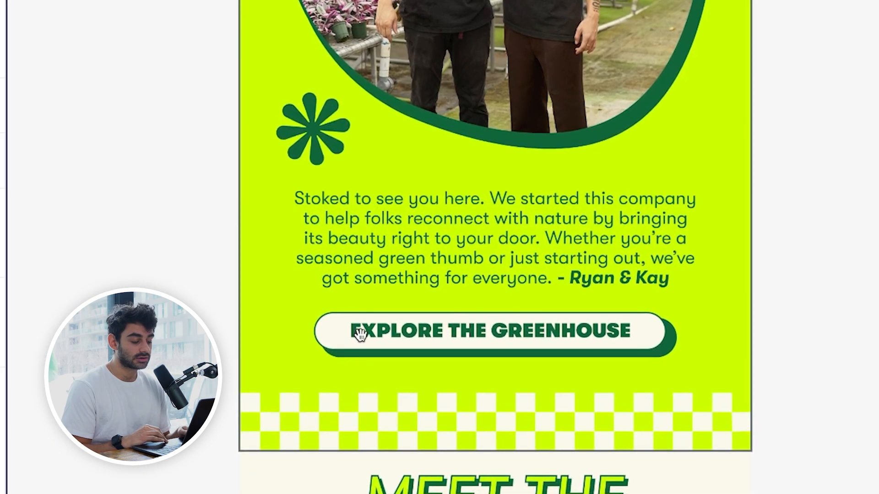
scroll(475, 315, up, 10)
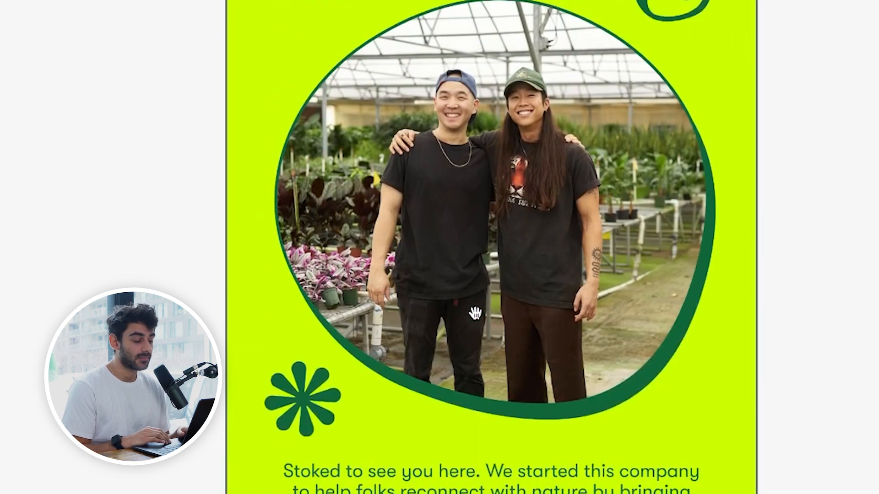
scroll(475, 314, down, 10)
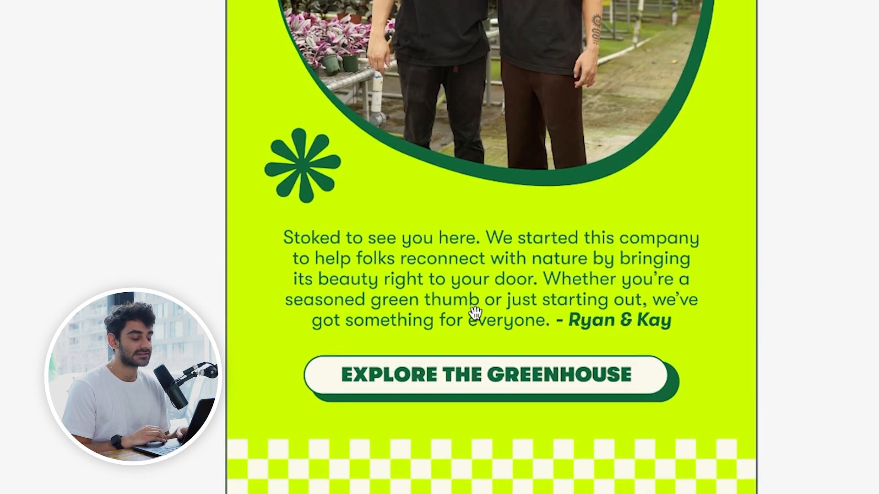
scroll(474, 314, down, 10)
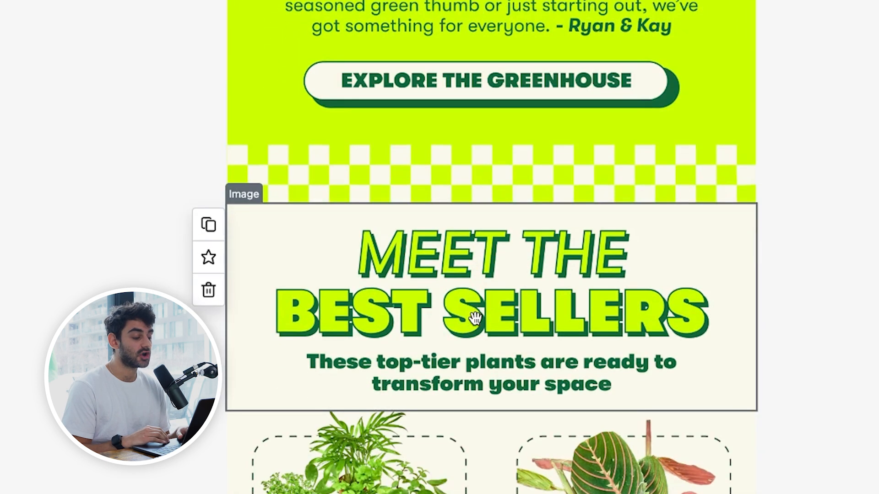
scroll(475, 318, up, 7)
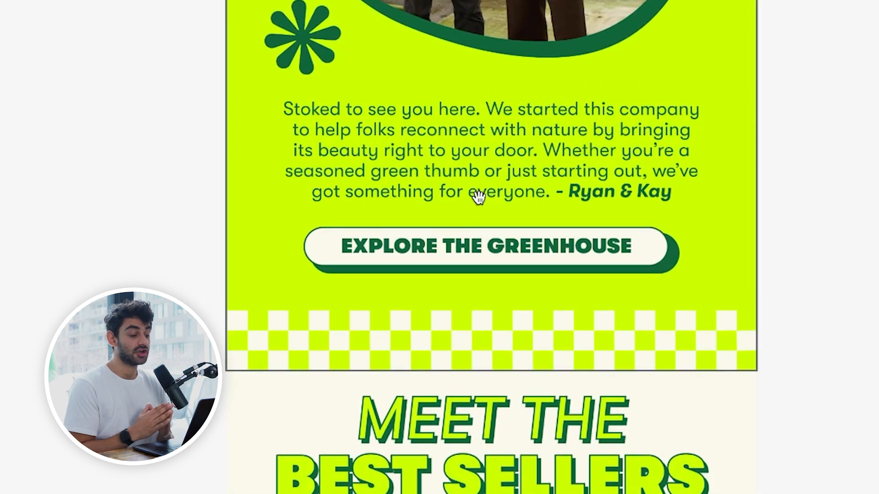
scroll(477, 197, up, 3)
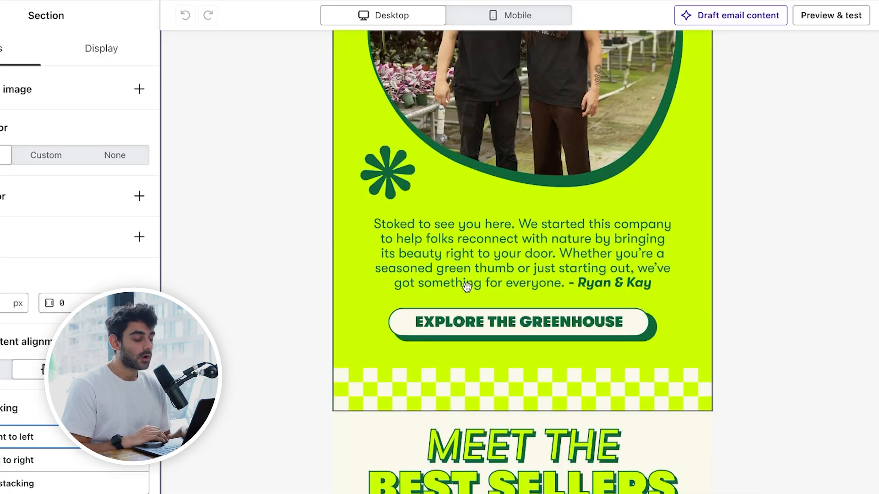
scroll(466, 287, down, 6)
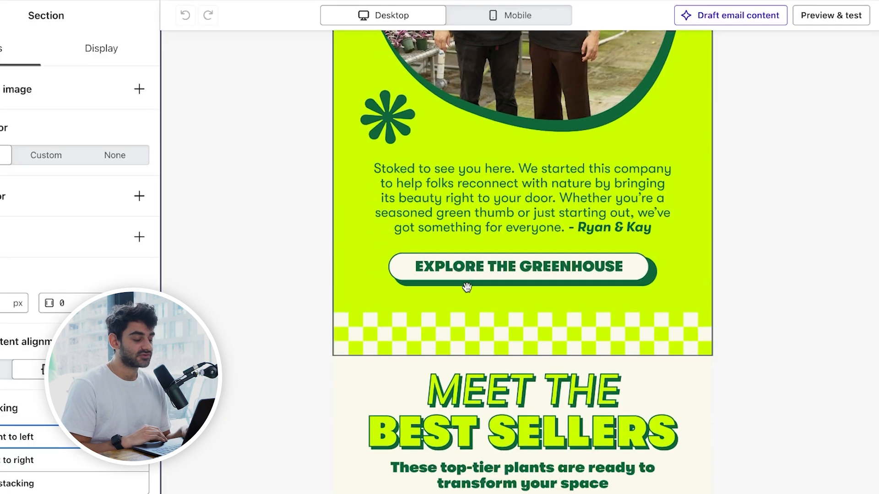
scroll(466, 287, down, 2)
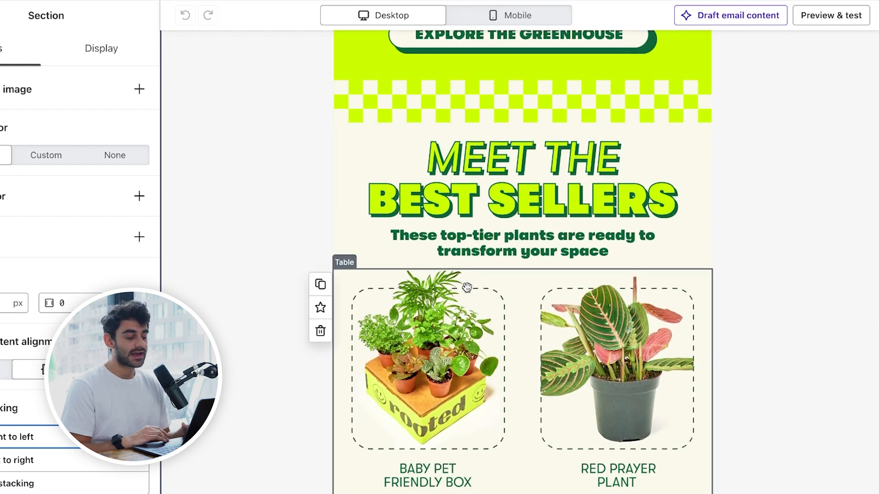
Step: Examine the Meet the Best Sellers product grid with its plant photos, product names and Shop Now buttons
scroll(473, 192, down, 1)
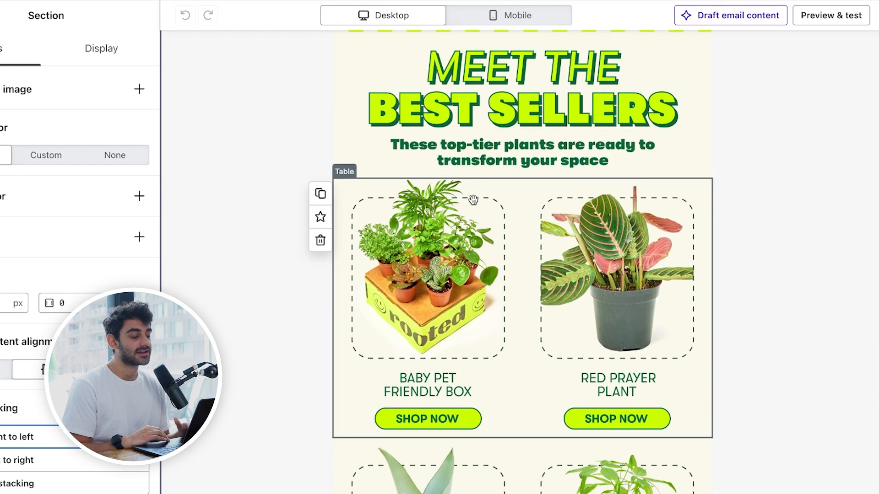
scroll(470, 216, down, 1)
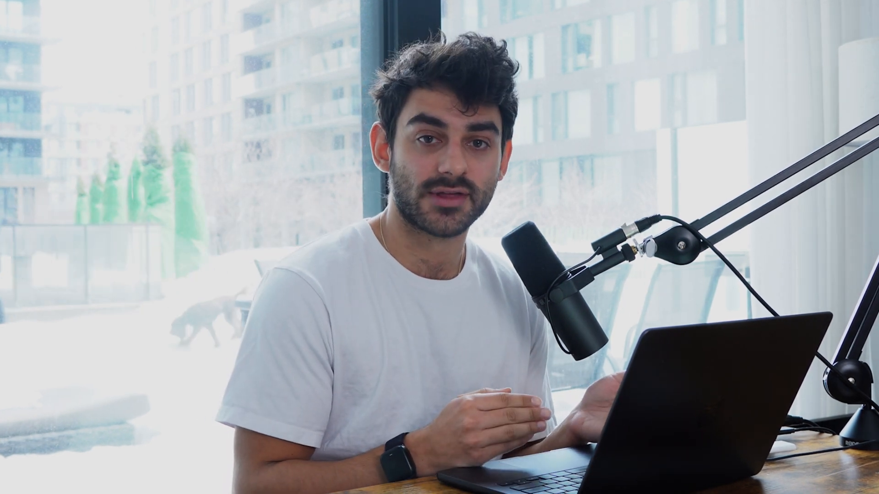
scroll(497, 250, down, 2)
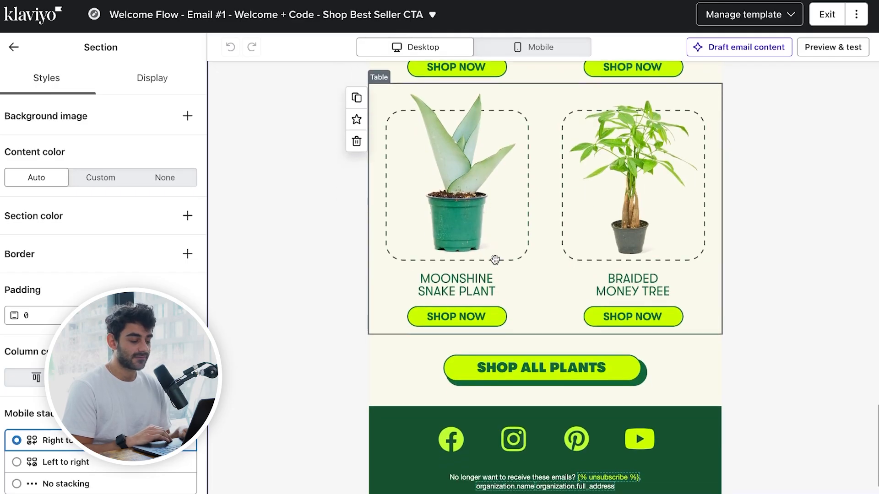
scroll(495, 259, down, 1)
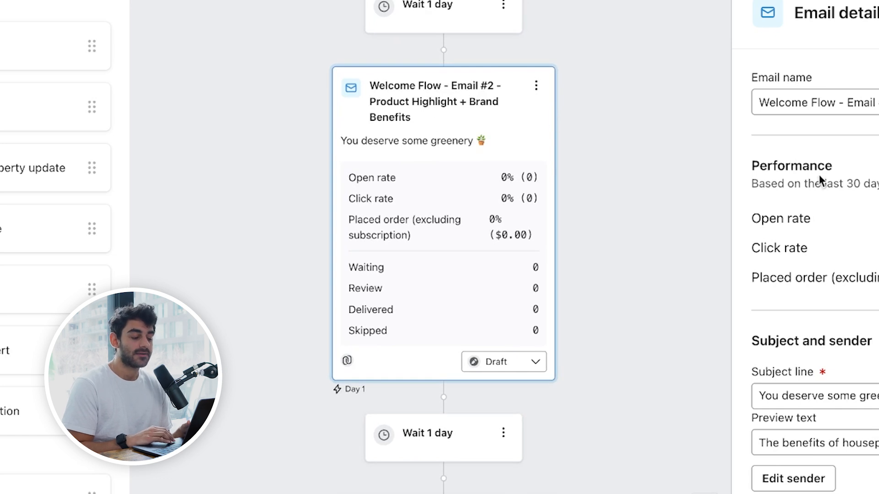
Step: Check the subject line and preview text of Email #2 - Product Highlight + Brand Benefits and open its template for editing
scroll(821, 180, down, 5)
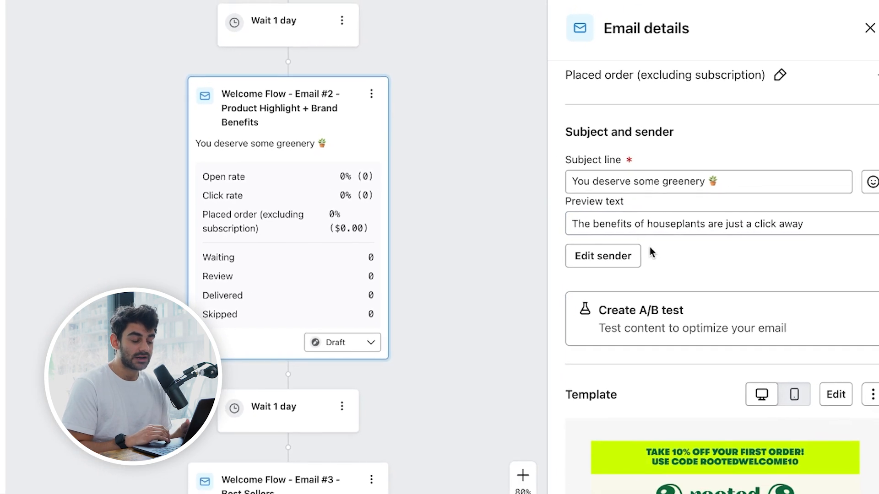
scroll(649, 247, down, 3)
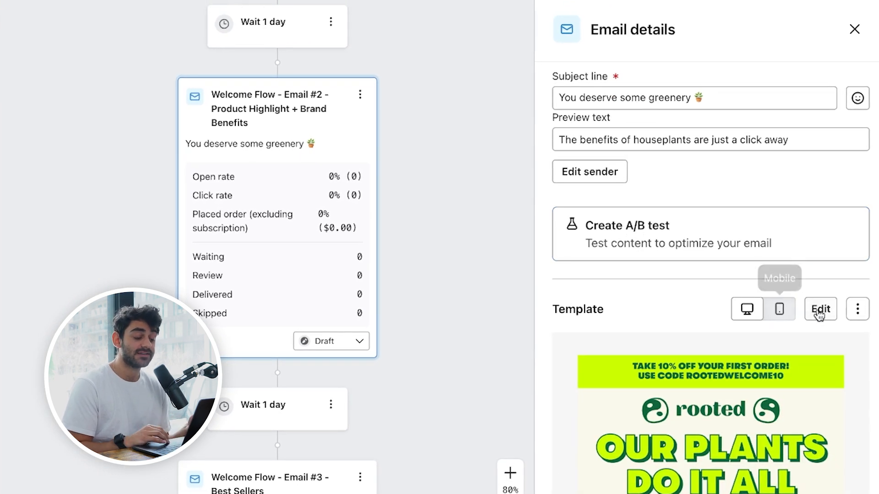
click(820, 310)
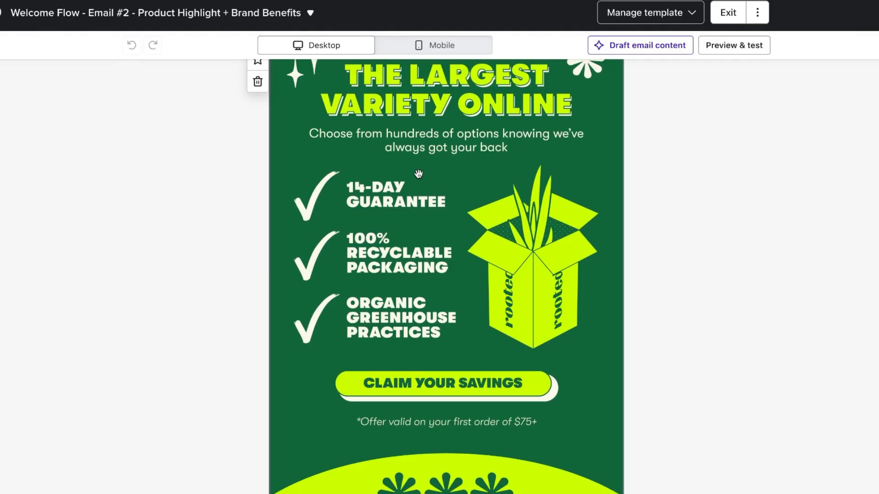
Step: Examine the Our Plants Do It All section of Email #2, including its headline, plant benefits copy and Breathe Better button
scroll(419, 174, down, 1)
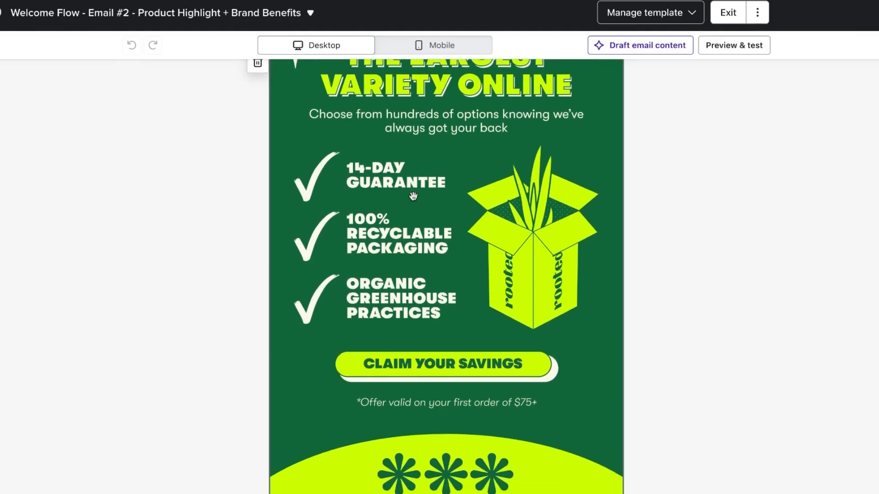
scroll(400, 252, down, 1)
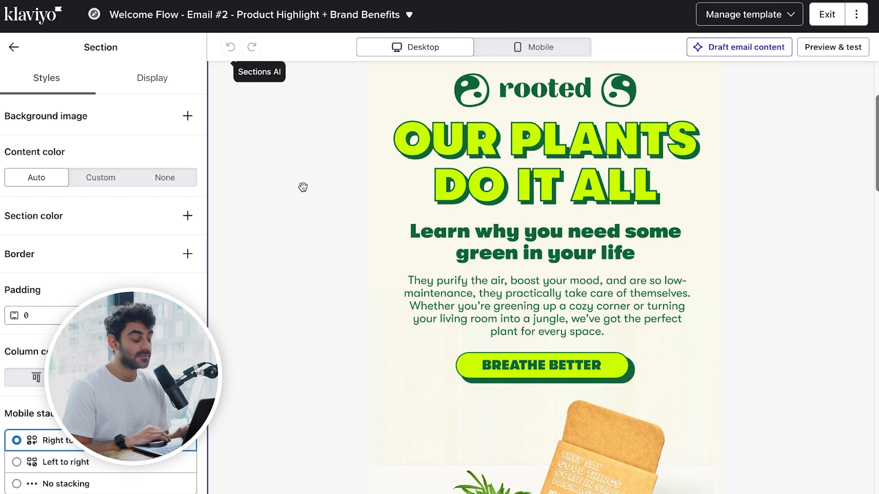
scroll(303, 187, down, 1)
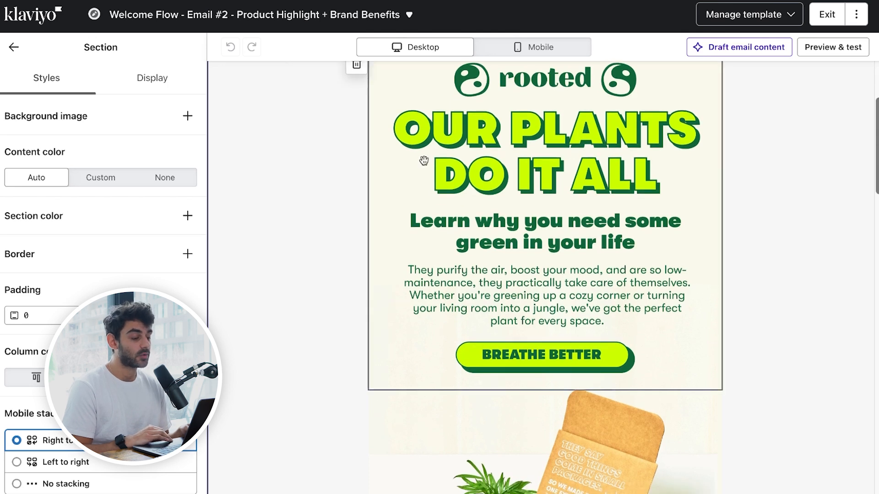
scroll(448, 210, down, 1)
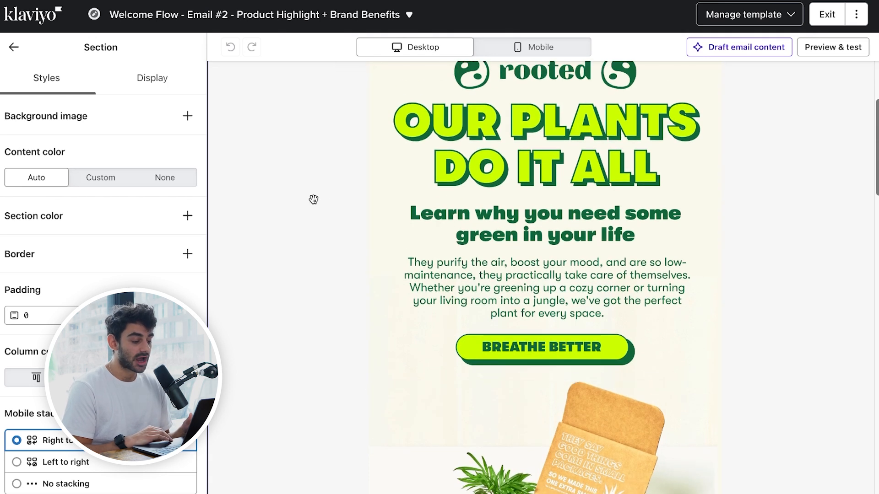
scroll(454, 251, down, 5)
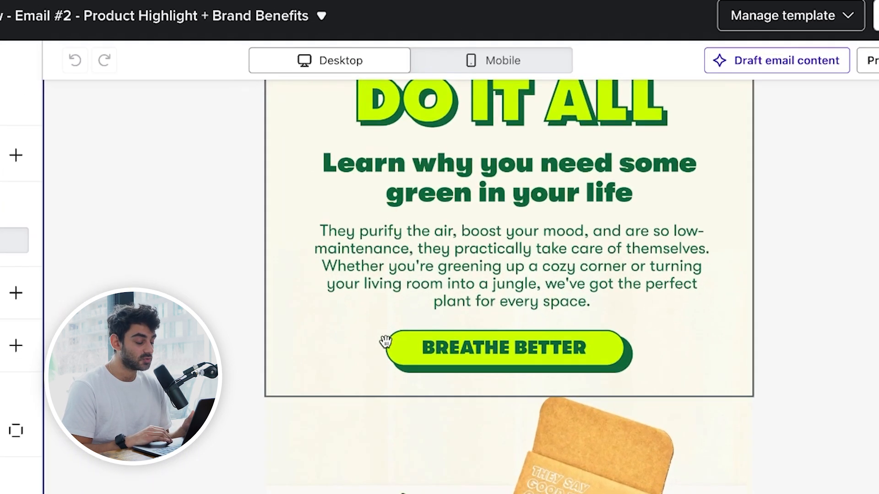
scroll(372, 360, down, 2)
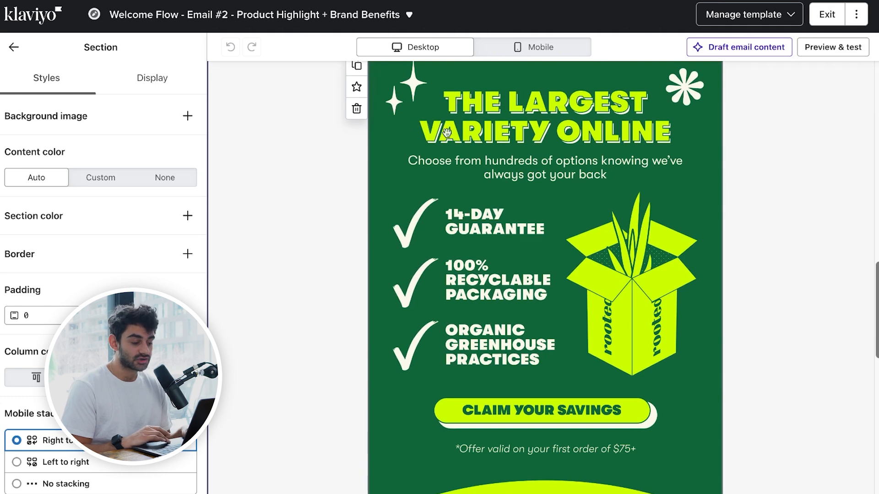
Step: Examine the Largest Variety Online checklist, the Claim Your Savings offer and the Subscribe & Save section of Email #2
scroll(601, 142, down, 2)
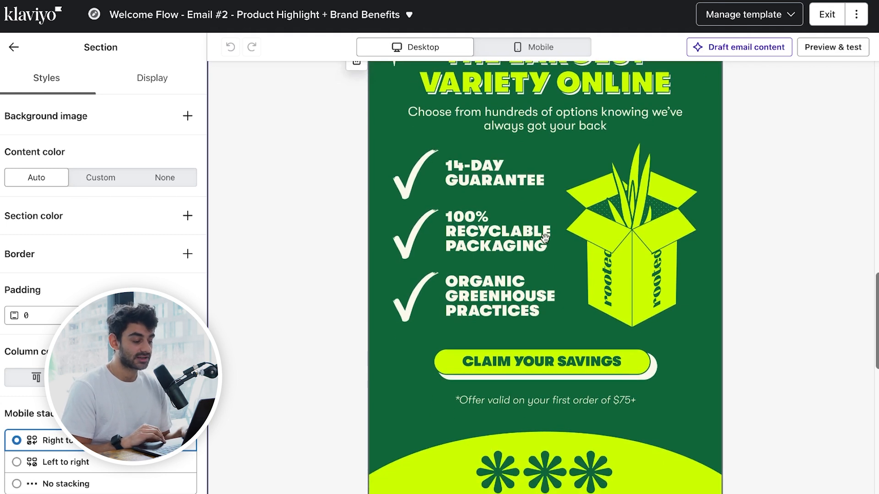
scroll(499, 253, down, 1)
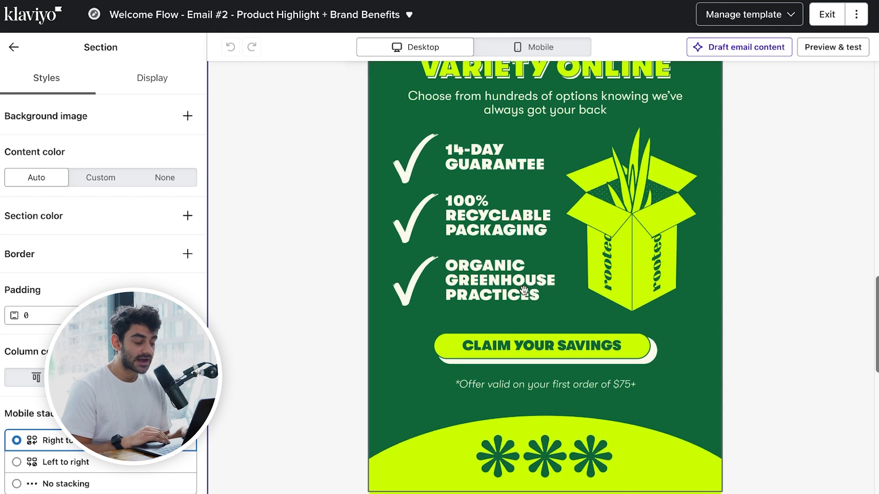
scroll(525, 290, down, 5)
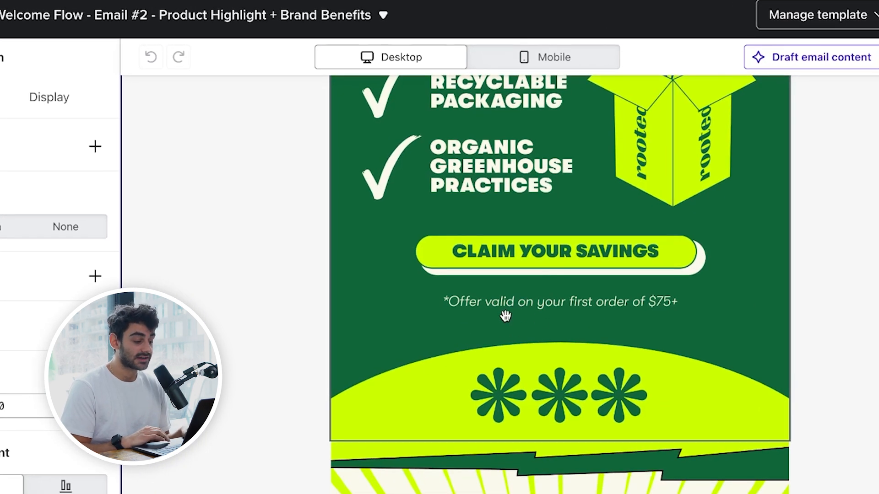
scroll(646, 296, down, 5)
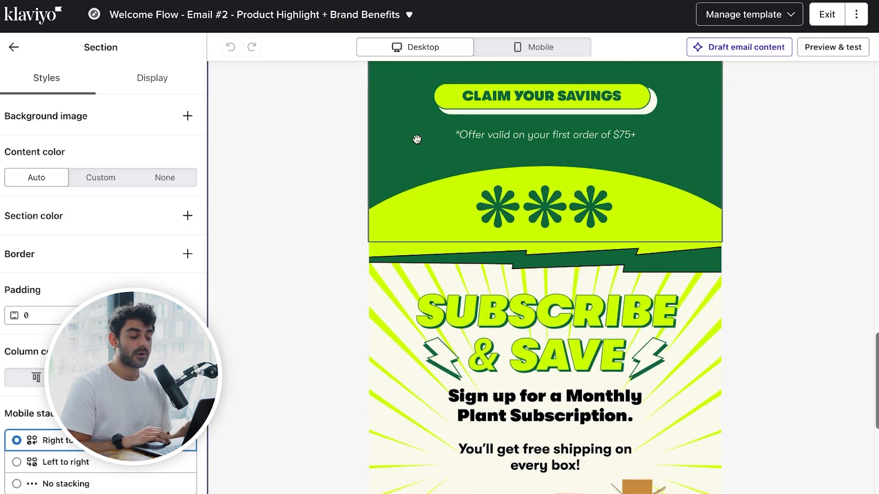
scroll(417, 139, down, 5)
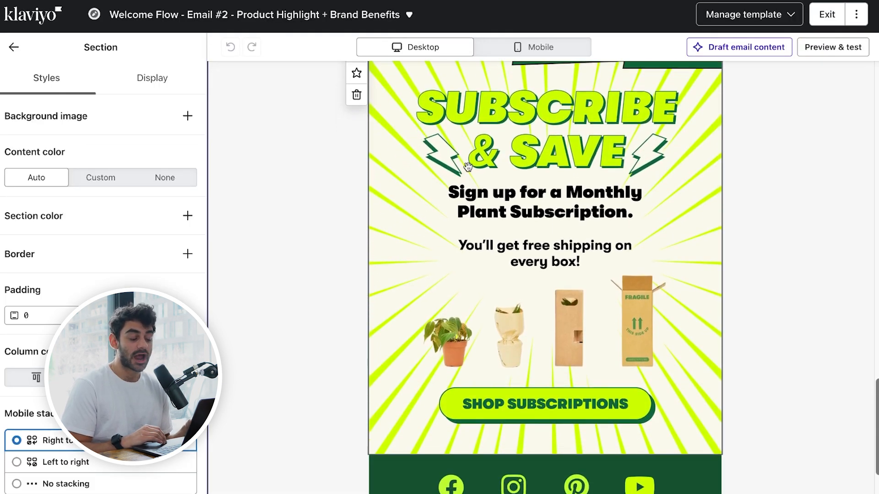
scroll(468, 167, down, 1)
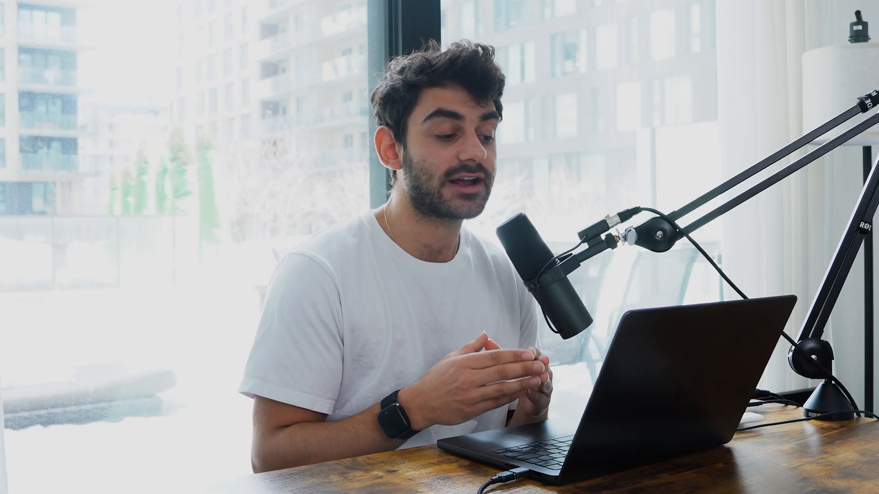